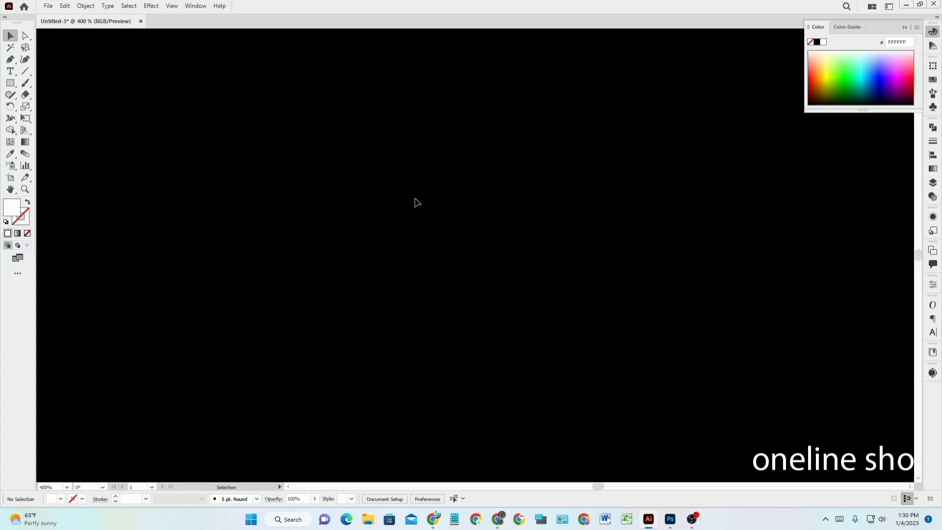
# Move the 'oneline shop' text from the lower right to the bottom centre of the artboard.
pyautogui.scroll(-3, 416, 202)
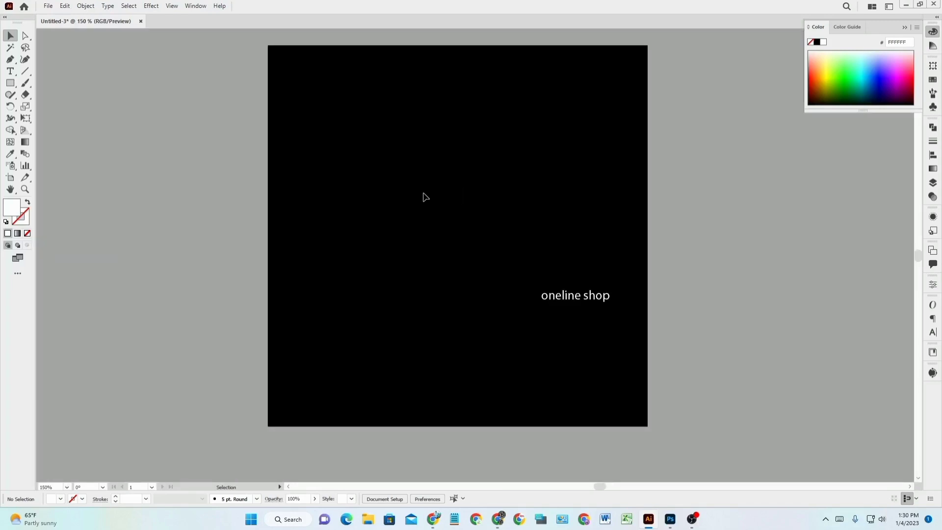
pyautogui.scroll(2, 425, 196)
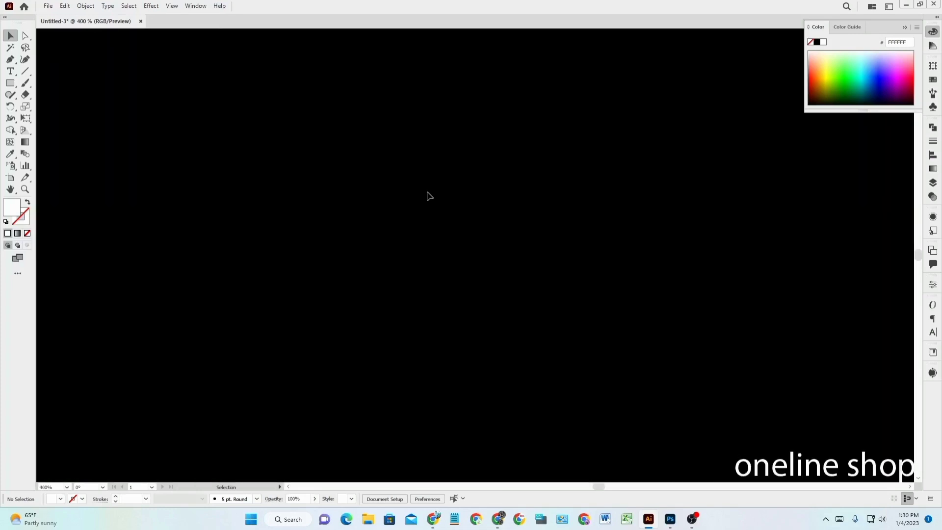
pyautogui.scroll(-1, 428, 196)
pyautogui.scroll(1, 444, 206)
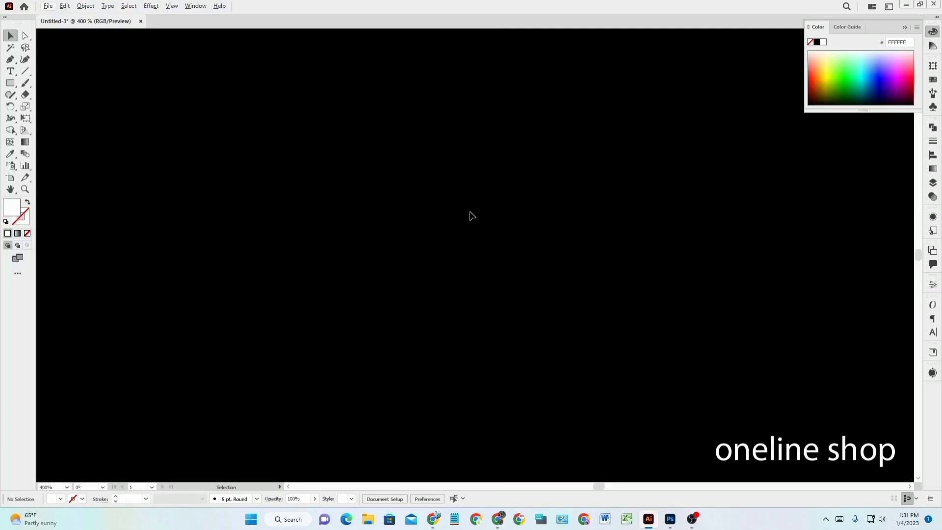
pyautogui.click(776, 459)
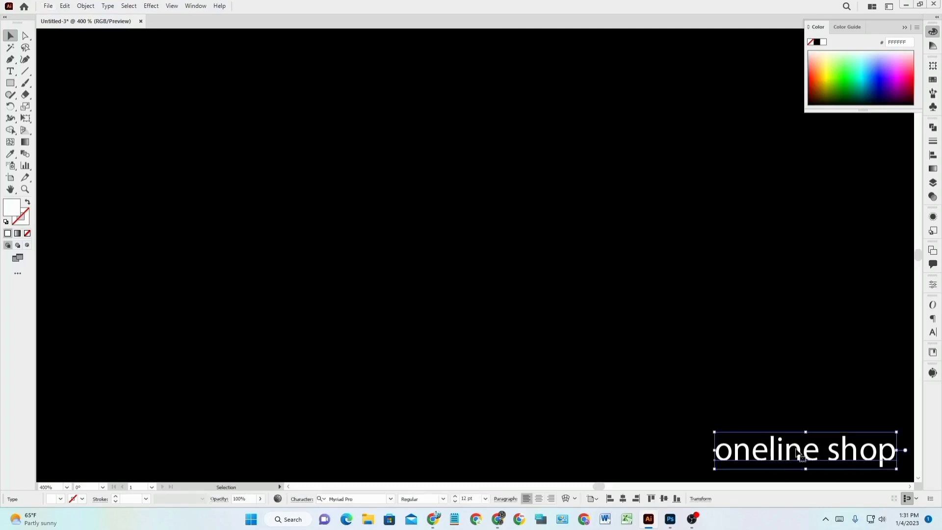
pyautogui.moveTo(798, 453); pyautogui.dragTo(487, 422)
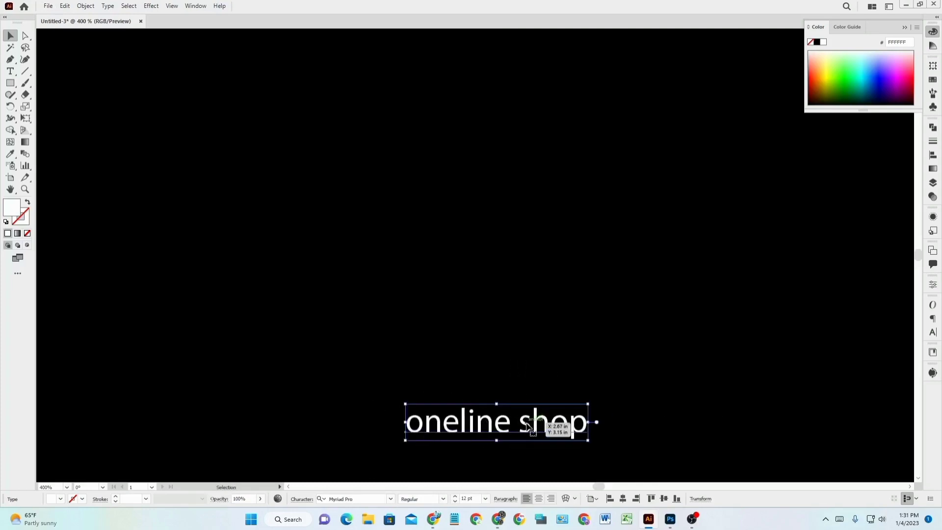
pyautogui.moveTo(527, 424); pyautogui.dragTo(543, 415)
pyautogui.click(731, 390)
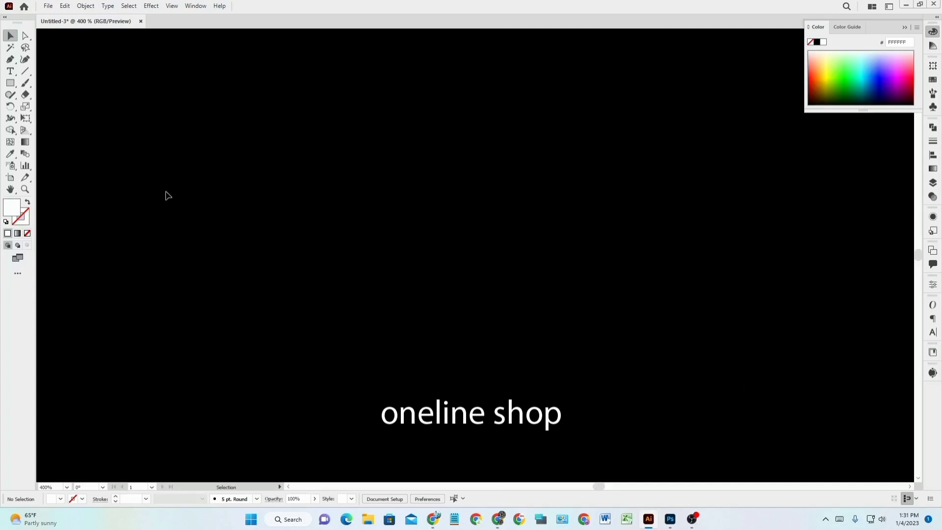
pyautogui.scroll(-3, 167, 194)
# Draw a closed five-point chevron roof outline with the Pen tool in the upper artboard.
pyautogui.scroll(3, 200, 140)
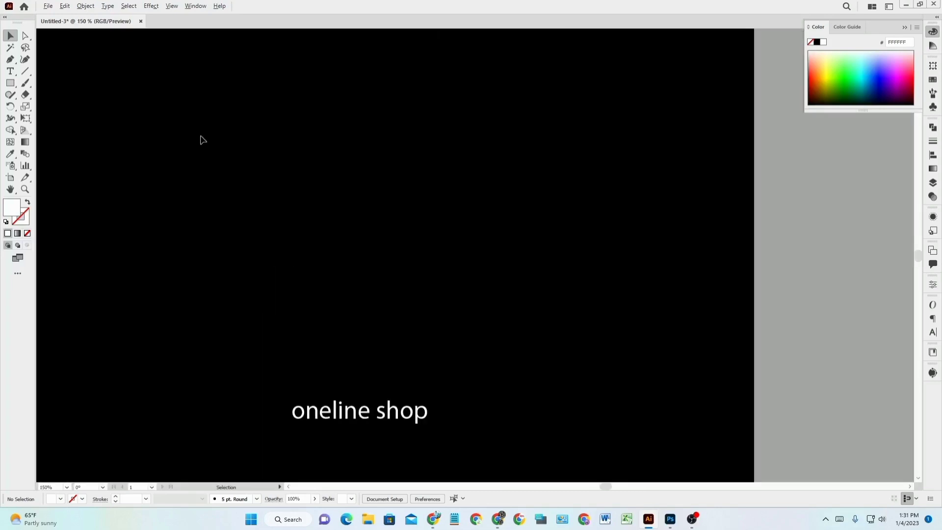
pyautogui.press('space')
pyautogui.moveTo(219, 140); pyautogui.dragTo(313, 133)
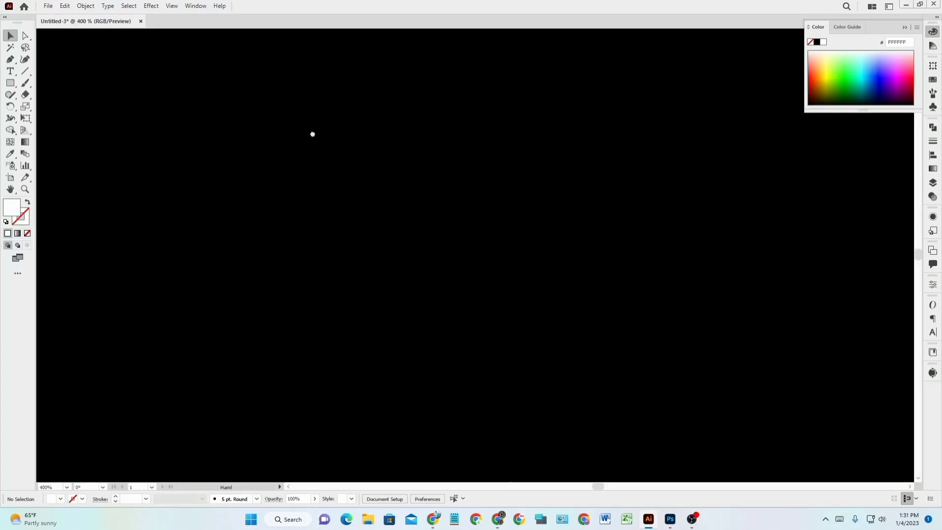
pyautogui.click(10, 60)
pyautogui.moveTo(246, 218); pyautogui.dragTo(243, 214)
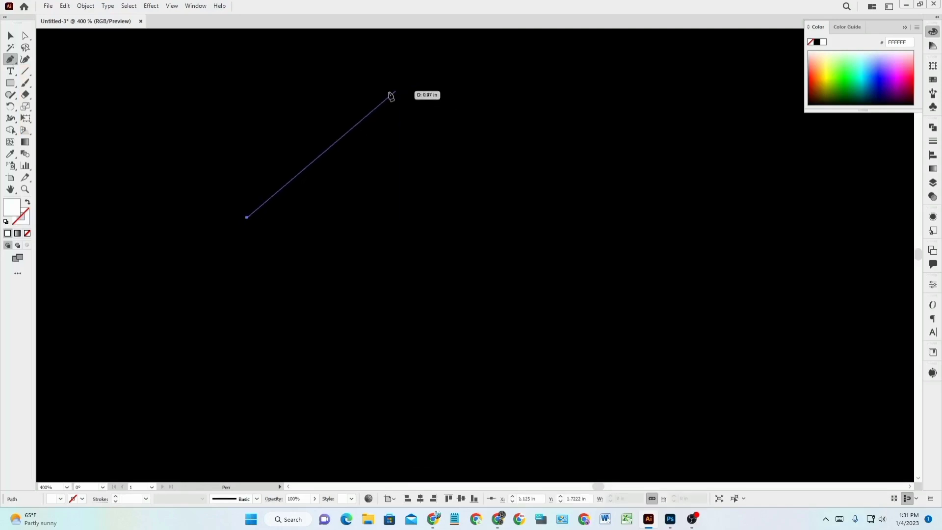
pyautogui.click(414, 89)
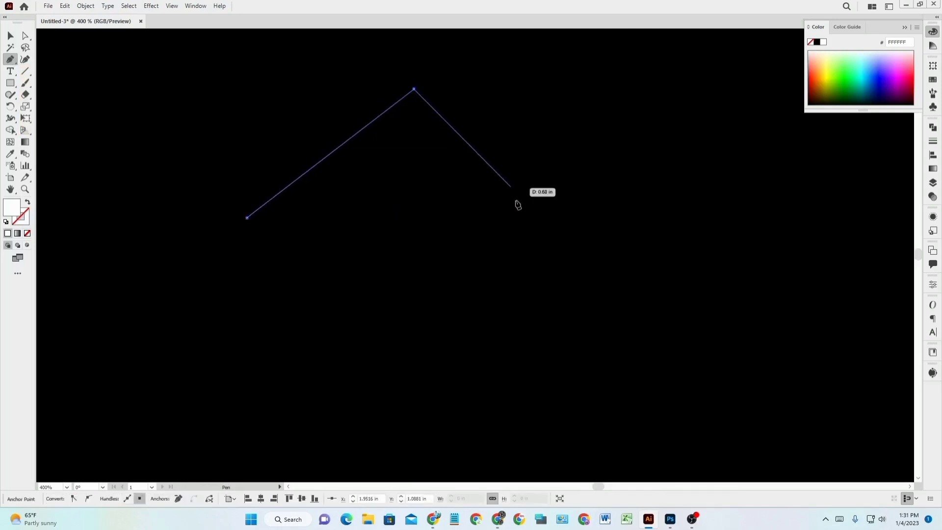
pyautogui.click(568, 249)
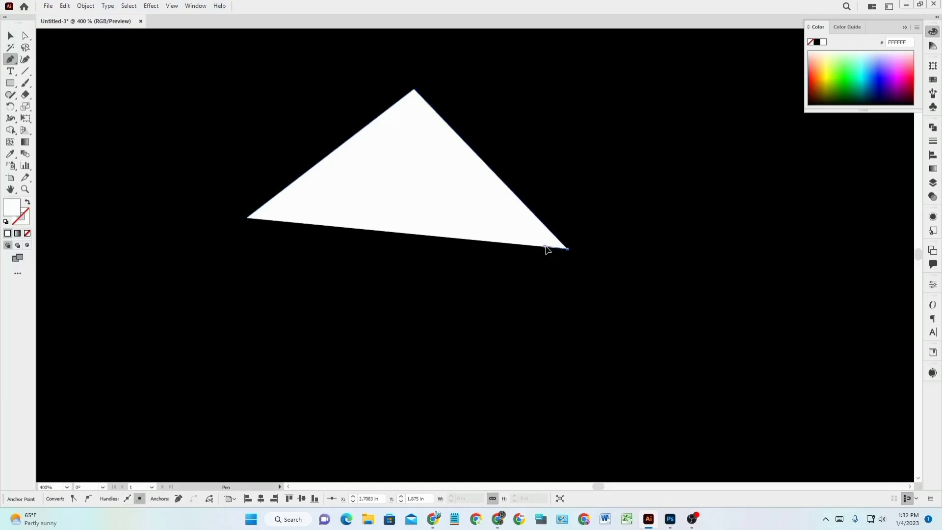
pyautogui.click(545, 247)
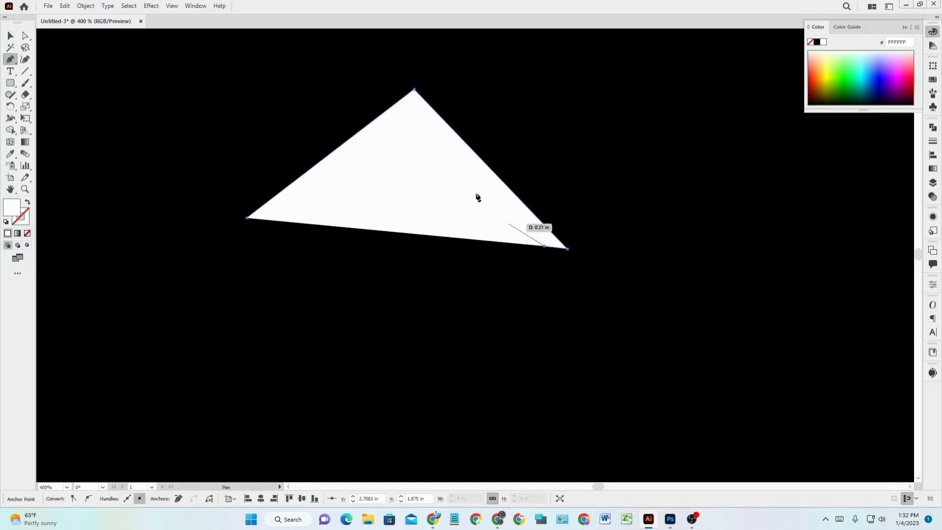
pyautogui.click(402, 127)
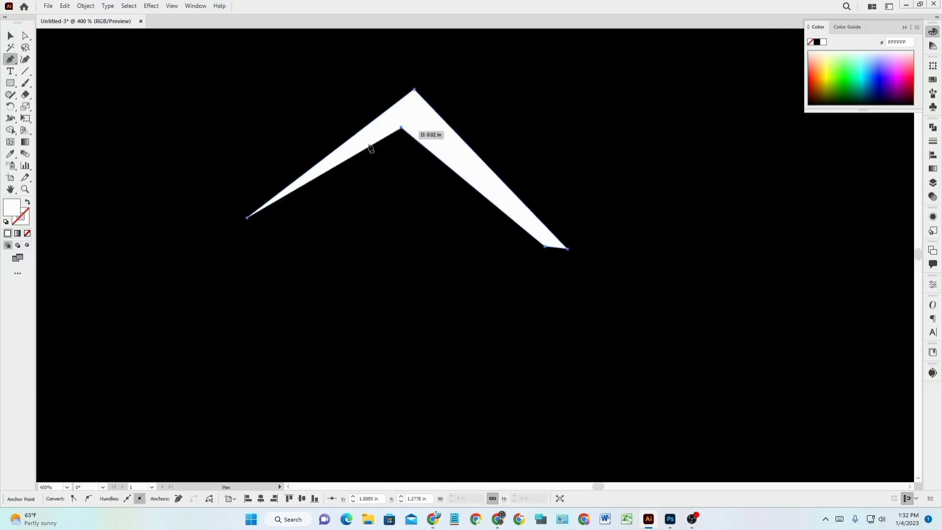
pyautogui.click(247, 218)
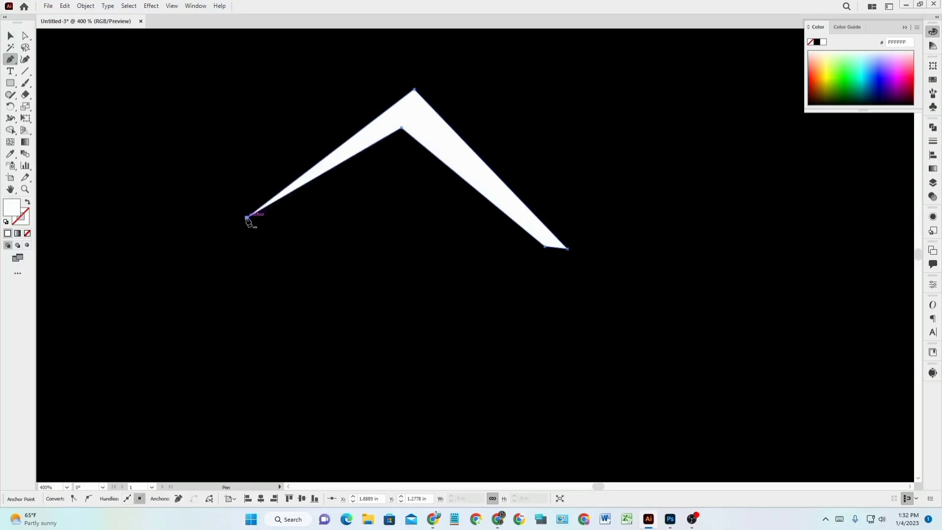
pyautogui.click(247, 218)
# Return to the Selection tool and check the finished roof shape, leaving it deselected.
pyautogui.click(10, 36)
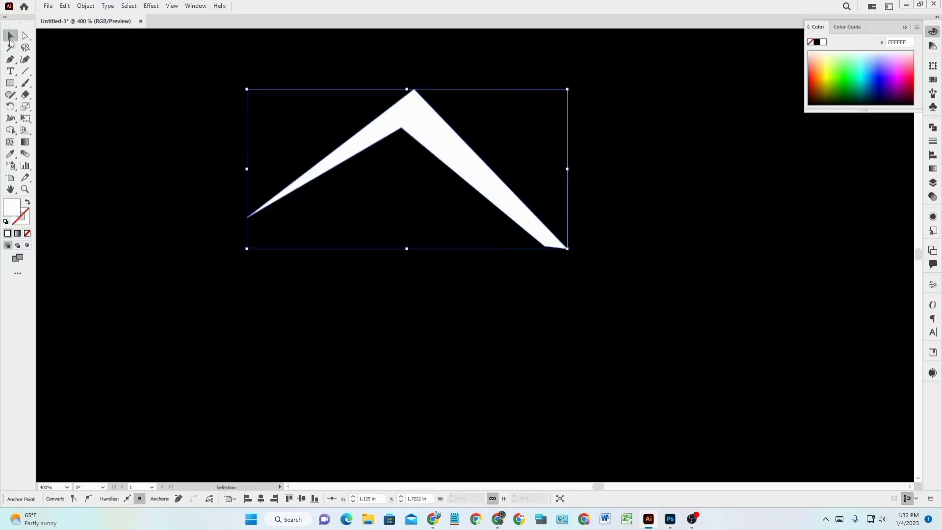
pyautogui.click(515, 313)
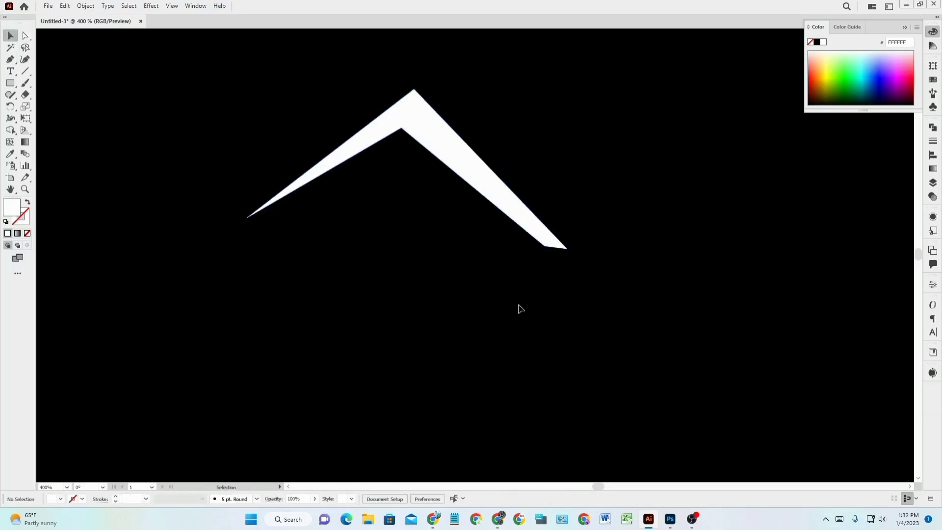
pyautogui.click(451, 147)
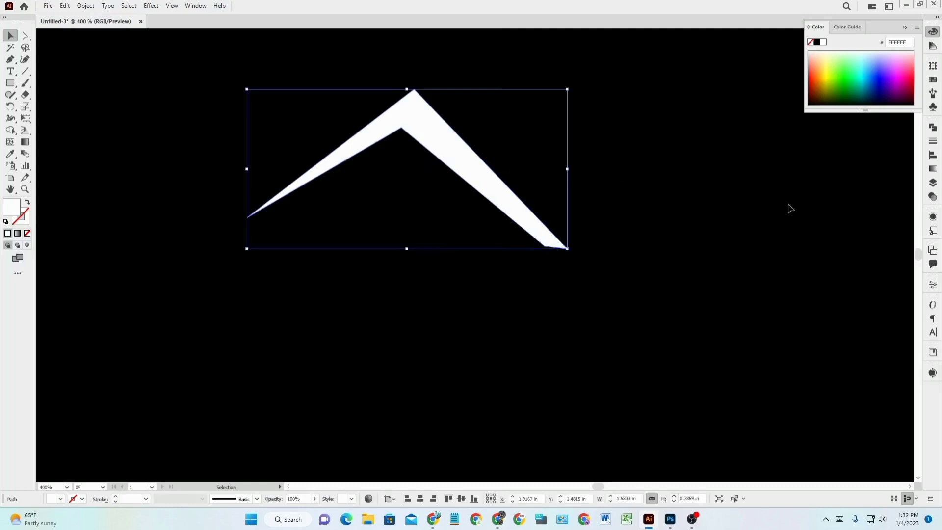
pyautogui.click(755, 179)
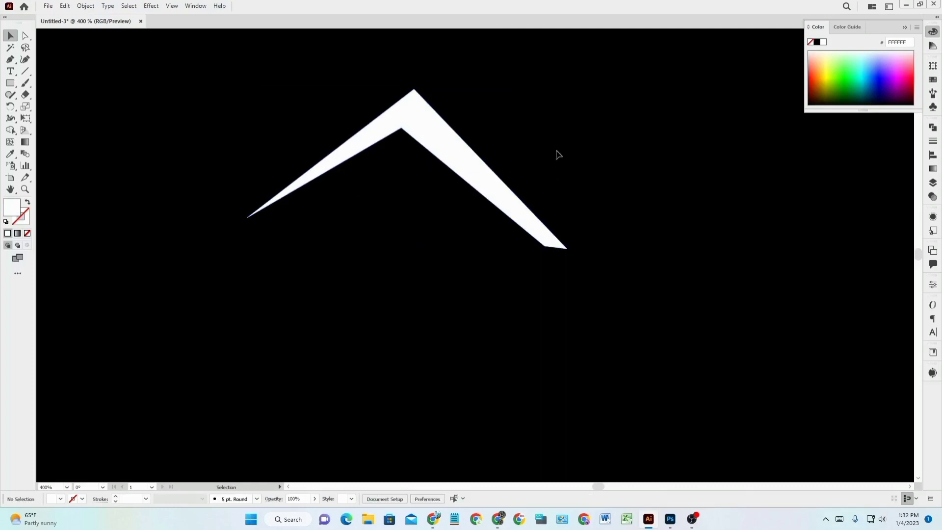
pyautogui.click(10, 58)
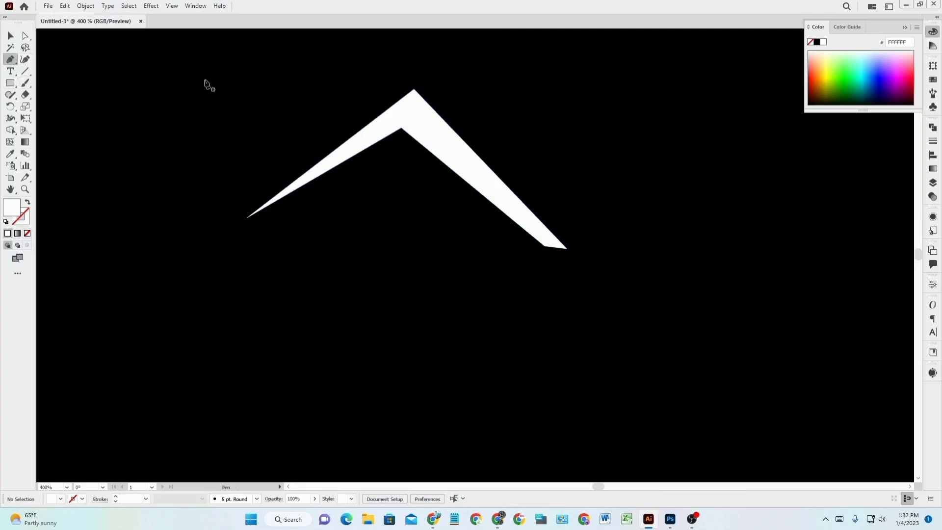
# Draw a closed rectangular chimney path on the roof's right slope.
pyautogui.click(482, 113)
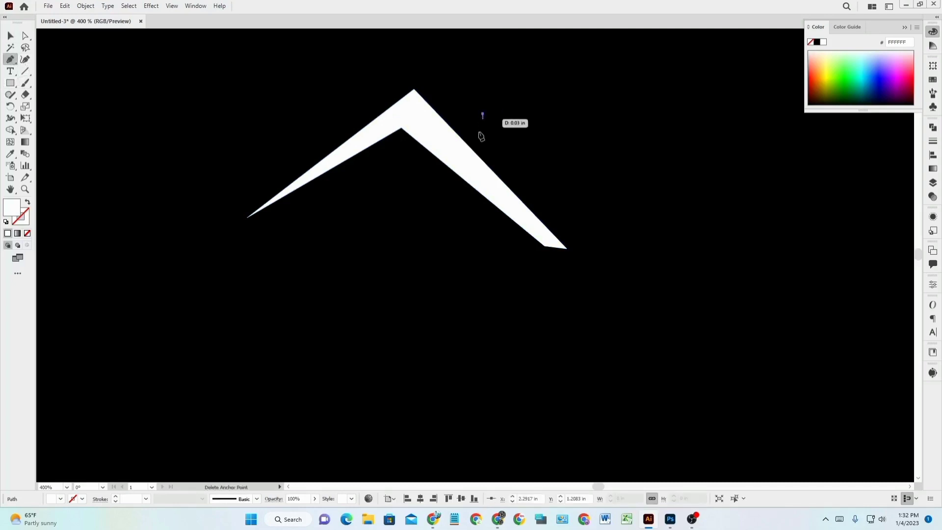
pyautogui.click(483, 173)
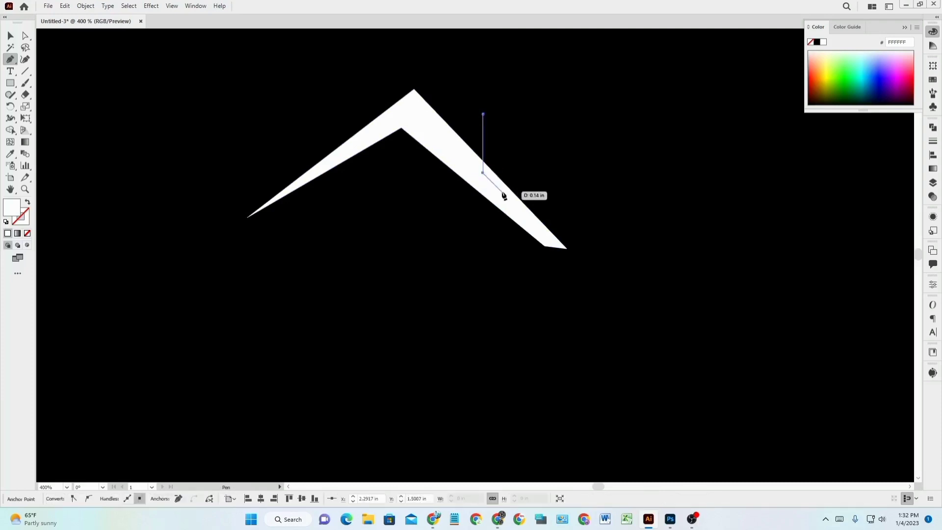
pyautogui.click(502, 191)
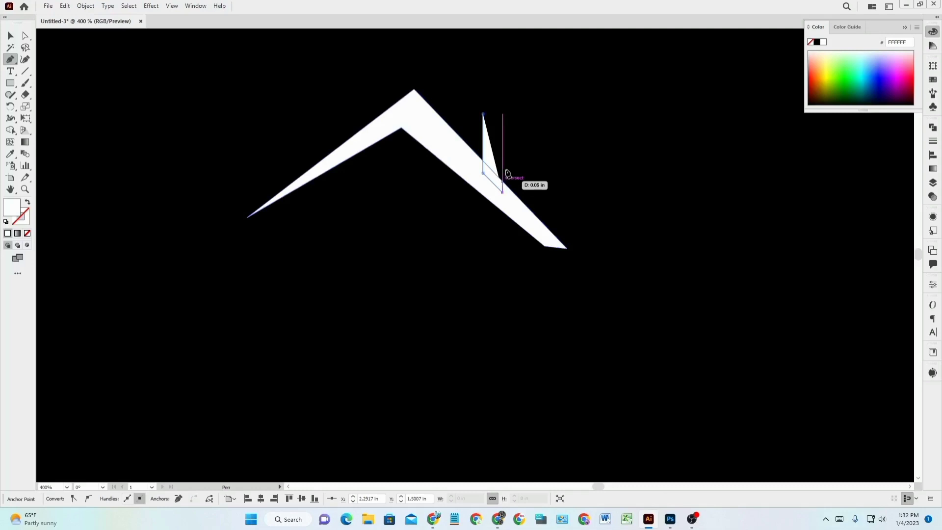
pyautogui.click(502, 114)
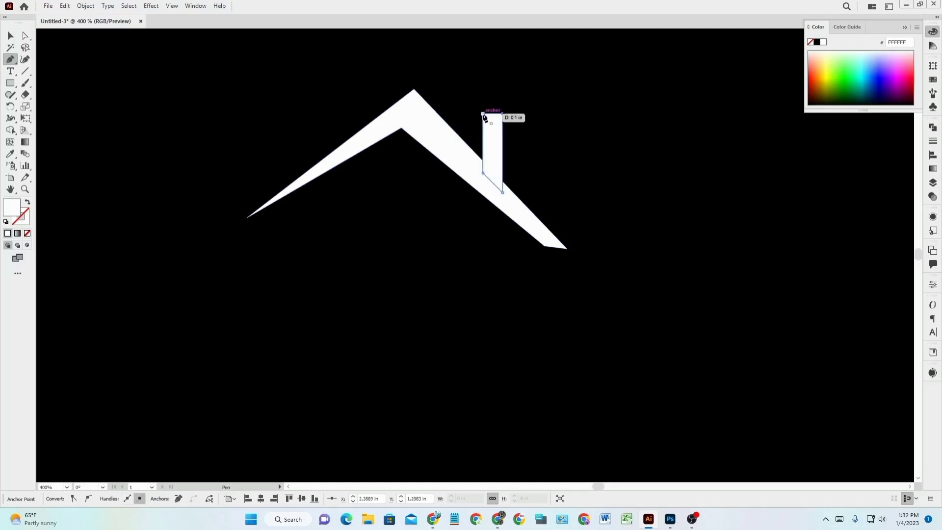
pyautogui.click(483, 115)
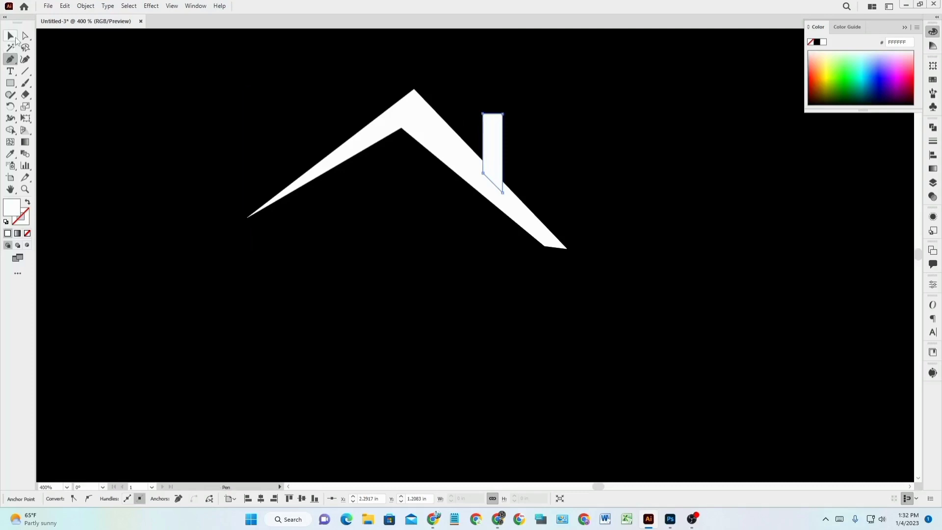
pyautogui.click(446, 299)
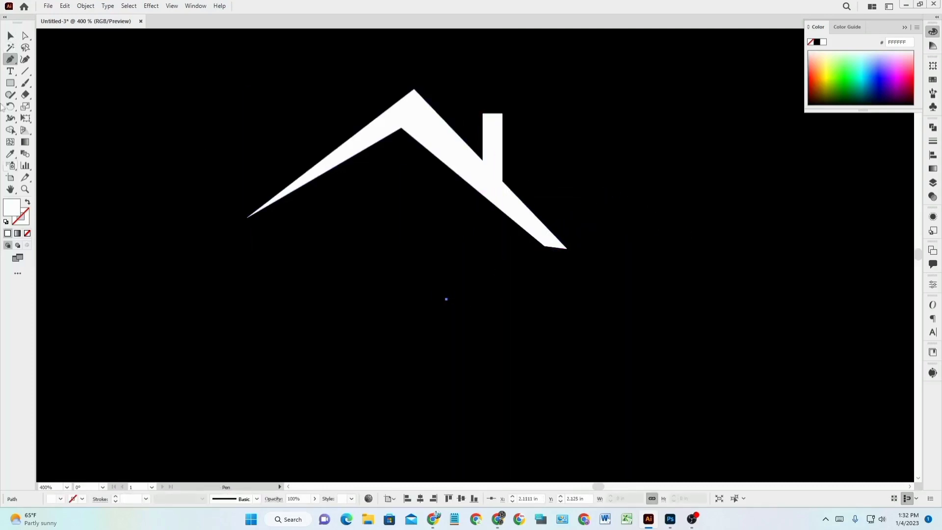
# Delete the stray anchor below the roof and nudge the chimney slightly upward.
pyautogui.press('v')
pyautogui.click(402, 249)
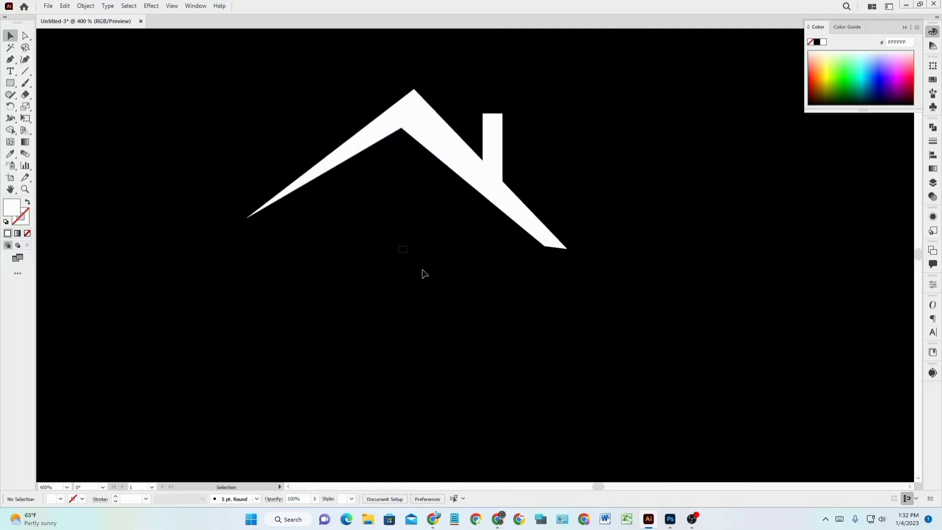
pyautogui.moveTo(424, 273); pyautogui.dragTo(599, 368)
pyautogui.moveTo(360, 260); pyautogui.dragTo(590, 388)
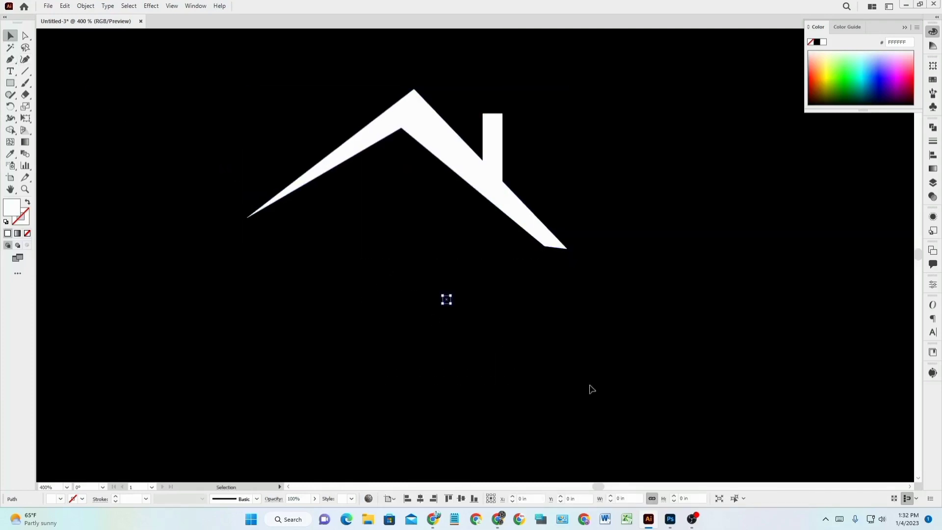
pyautogui.press('Delete')
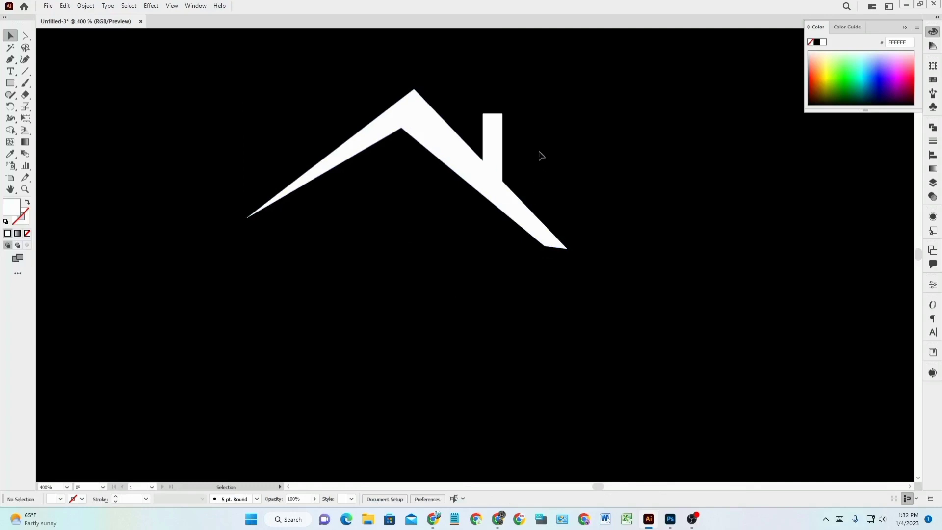
pyautogui.moveTo(490, 142)
pyautogui.mouseDown()
pyautogui.moveTo(507, 159)
pyautogui.moveTo(503, 152)
pyautogui.mouseUp()
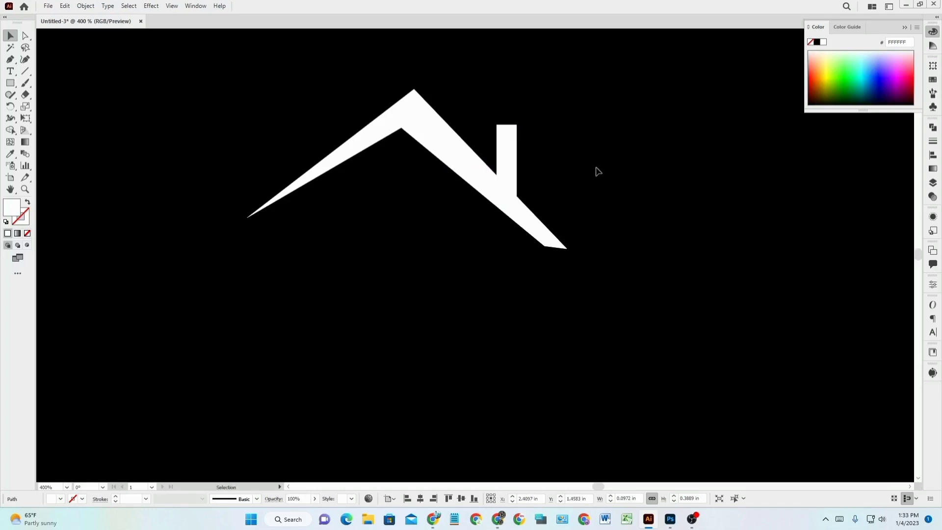
pyautogui.click(595, 172)
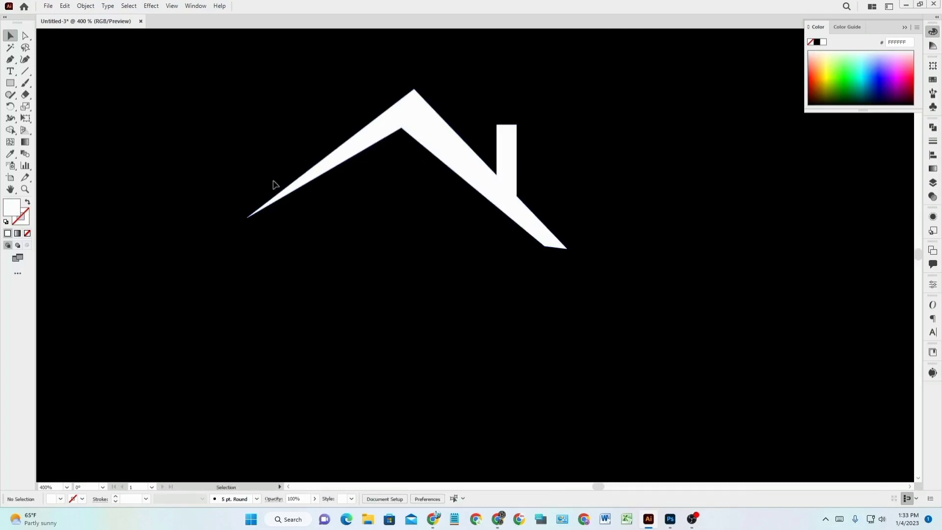
# Move the 'oneline shop' text up under the roof and zoom in to frame the logo.
pyautogui.scroll(-2, 421, 309)
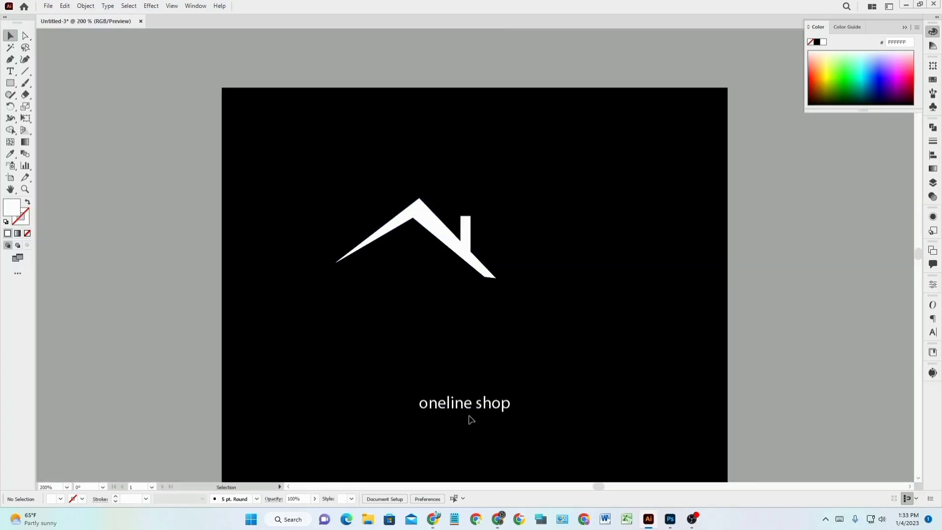
pyautogui.moveTo(469, 410); pyautogui.dragTo(428, 300)
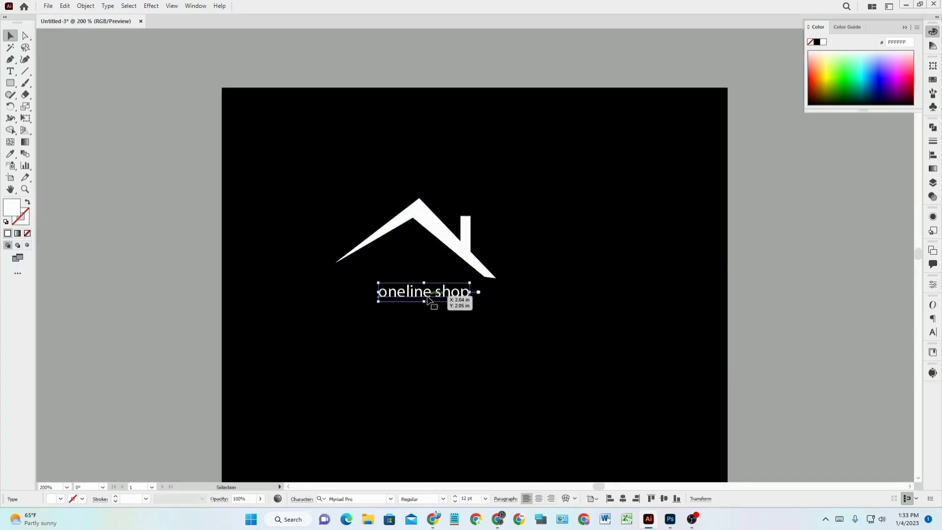
pyautogui.hotkey('ctrl', '0')
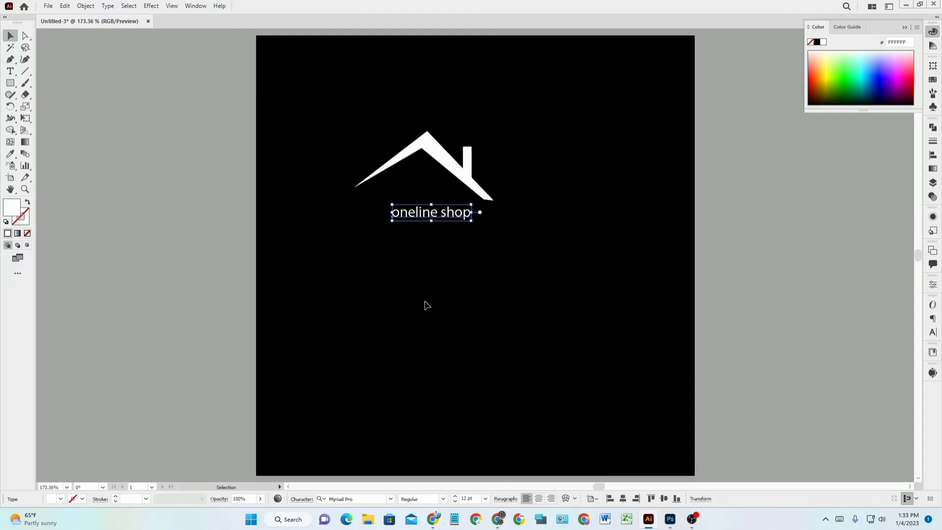
pyautogui.scroll(4, 425, 302)
pyautogui.press('space')
pyautogui.moveTo(392, 196); pyautogui.dragTo(365, 464)
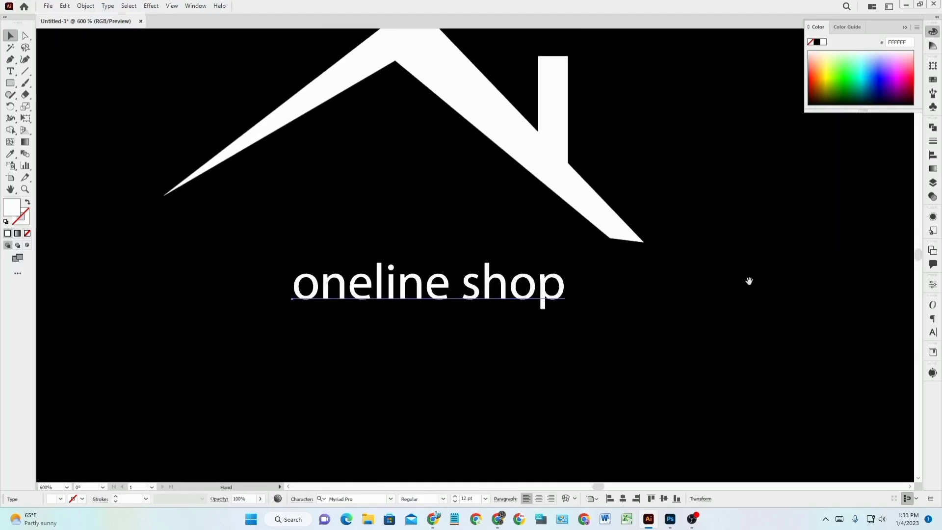
pyautogui.moveTo(748, 281); pyautogui.dragTo(751, 324)
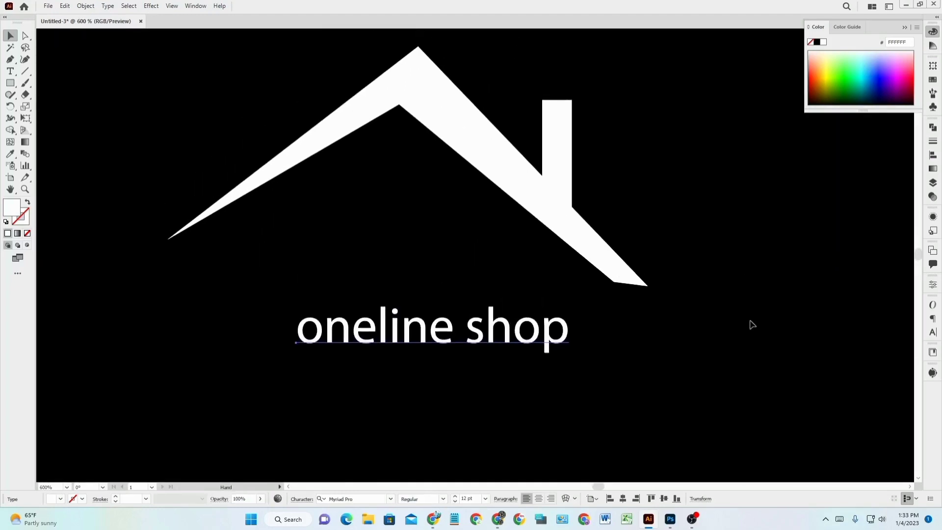
pyautogui.click(779, 350)
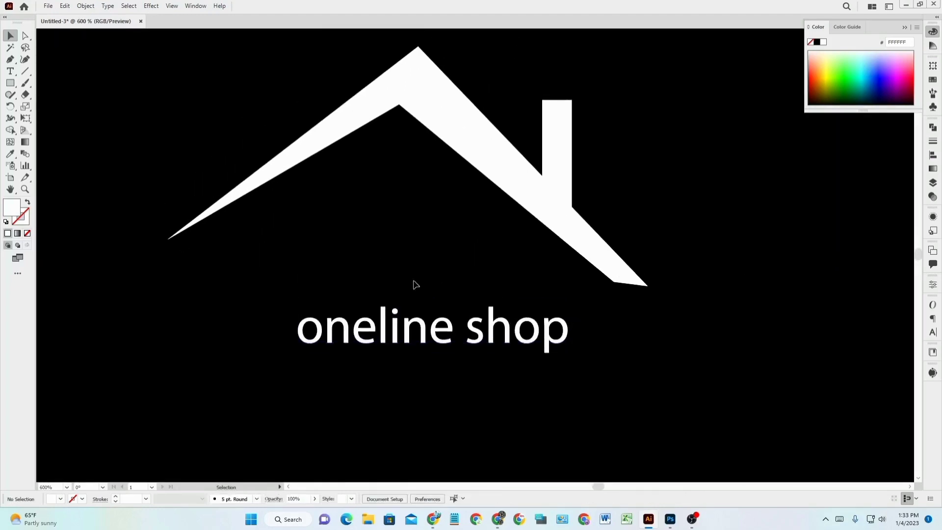
pyautogui.click(9, 84)
# Create a 0.1111 in square and copy it into a 2×2 window grid under the left slope.
pyautogui.click(305, 250)
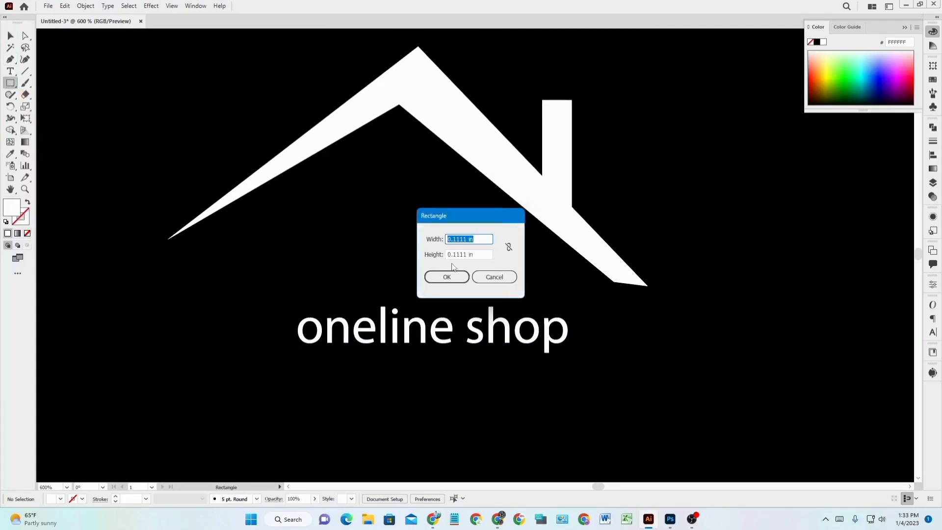
pyautogui.click(448, 275)
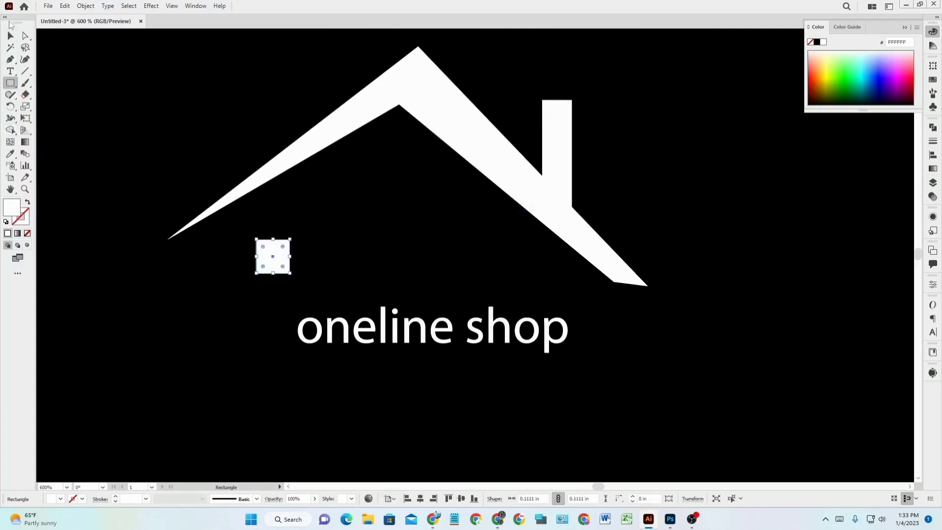
pyautogui.click(10, 36)
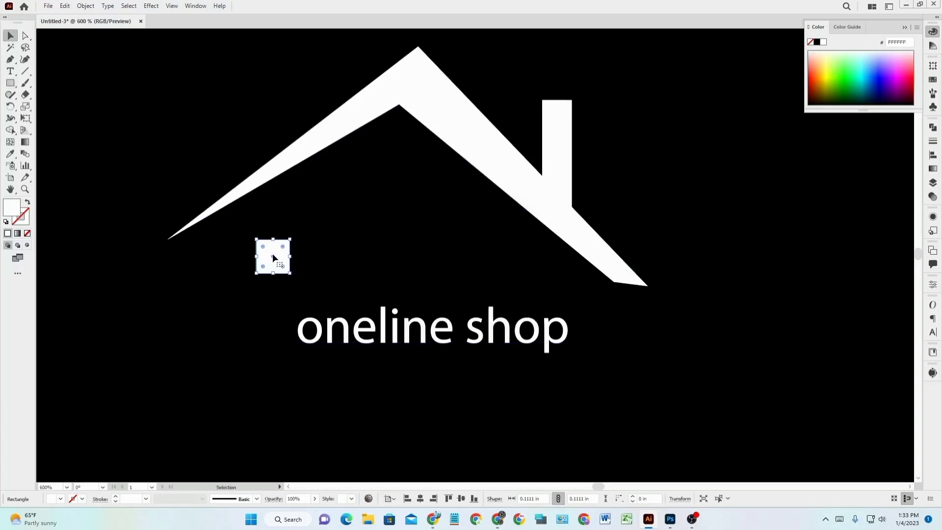
pyautogui.moveTo(272, 255); pyautogui.dragTo(317, 256)
pyautogui.moveTo(317, 256); pyautogui.dragTo(281, 257)
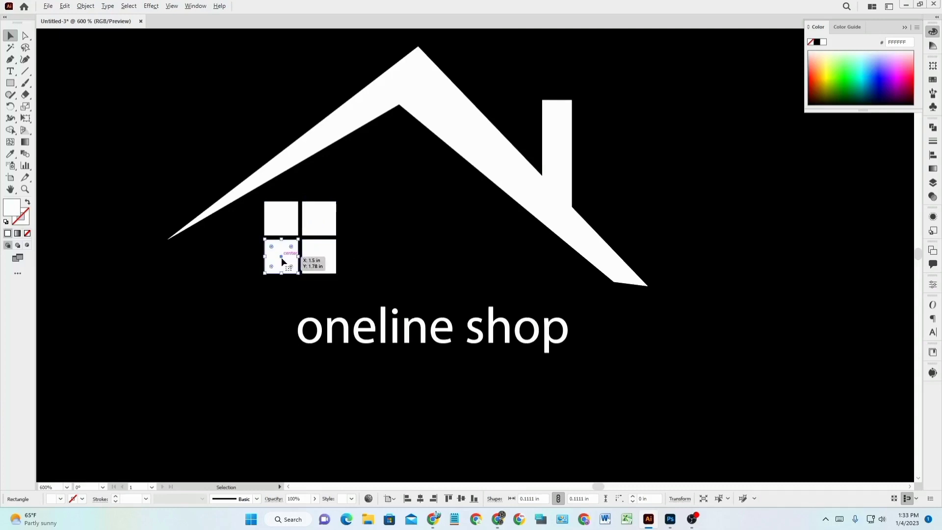
pyautogui.click(410, 248)
pyautogui.scroll(-1, 457, 326)
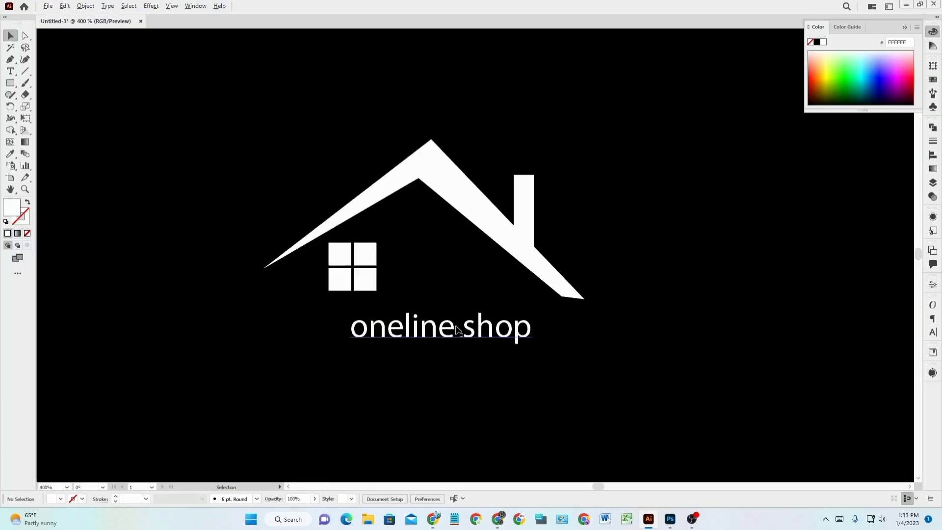
pyautogui.scroll(1, 453, 231)
pyautogui.scroll(-1, 450, 255)
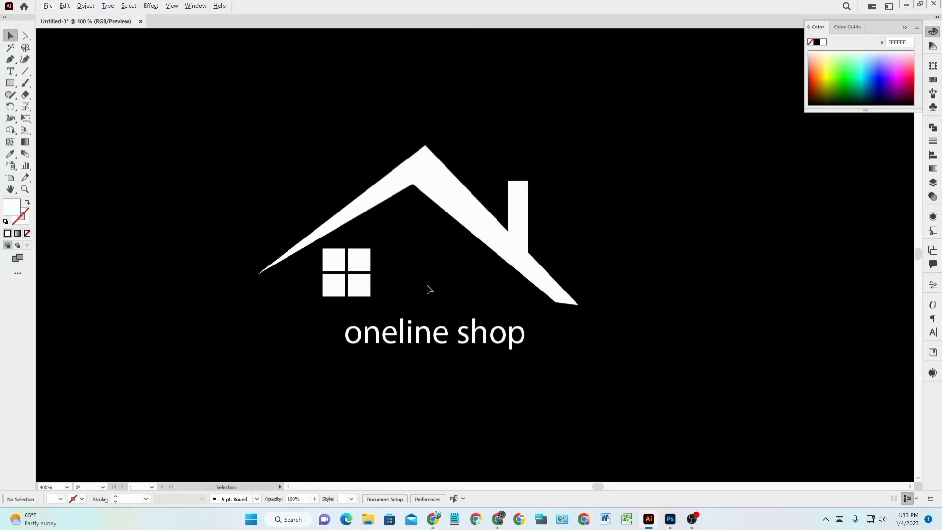
pyautogui.scroll(1, 427, 289)
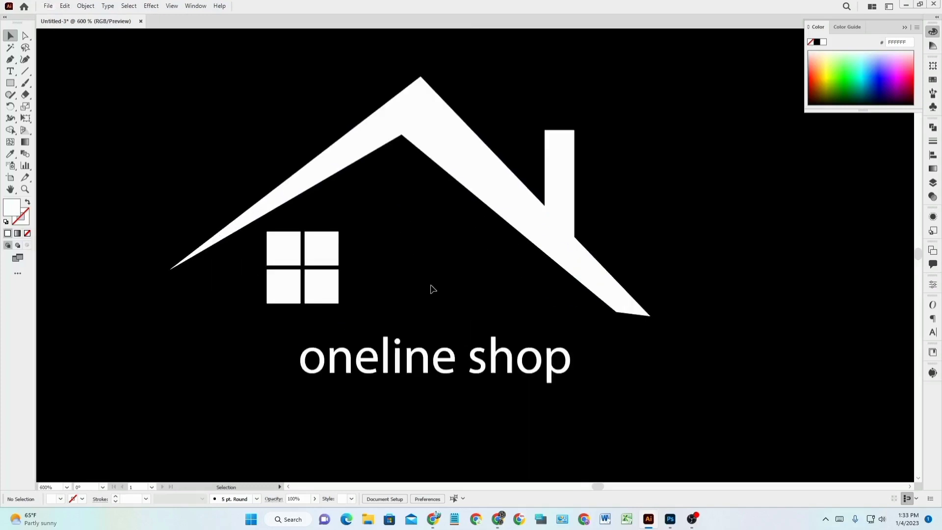
pyautogui.click(431, 367)
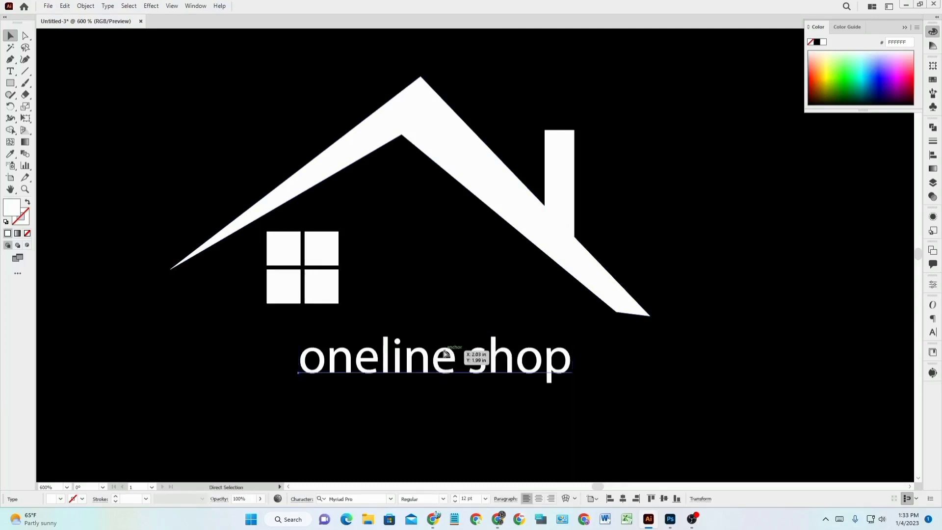
# Set the 'oneline shop' text to Franklin Gothic Heavy, Regular style.
pyautogui.hotkey('ctrl', 't')
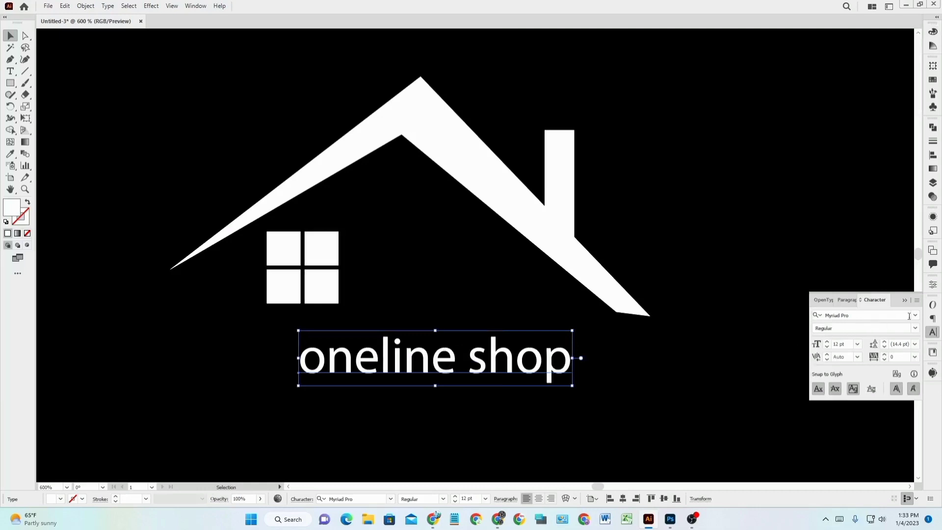
pyautogui.click(915, 316)
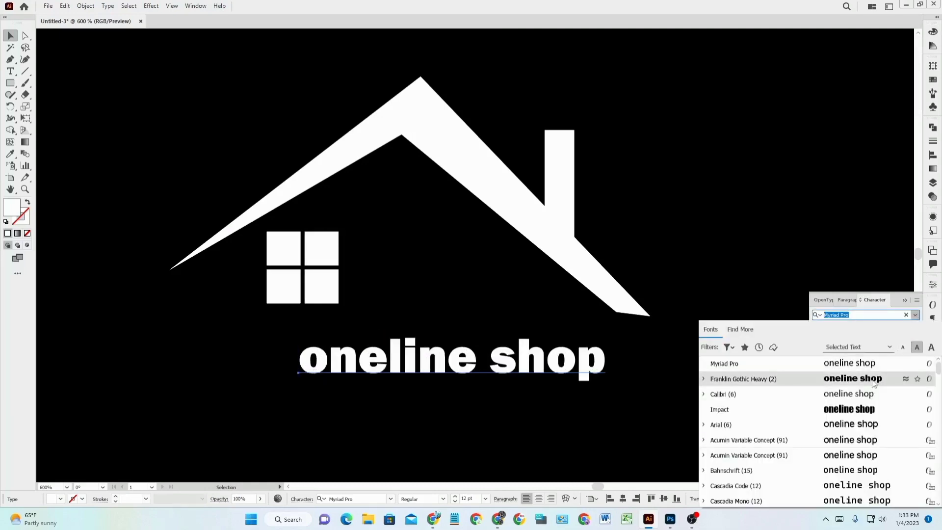
pyautogui.click(873, 383)
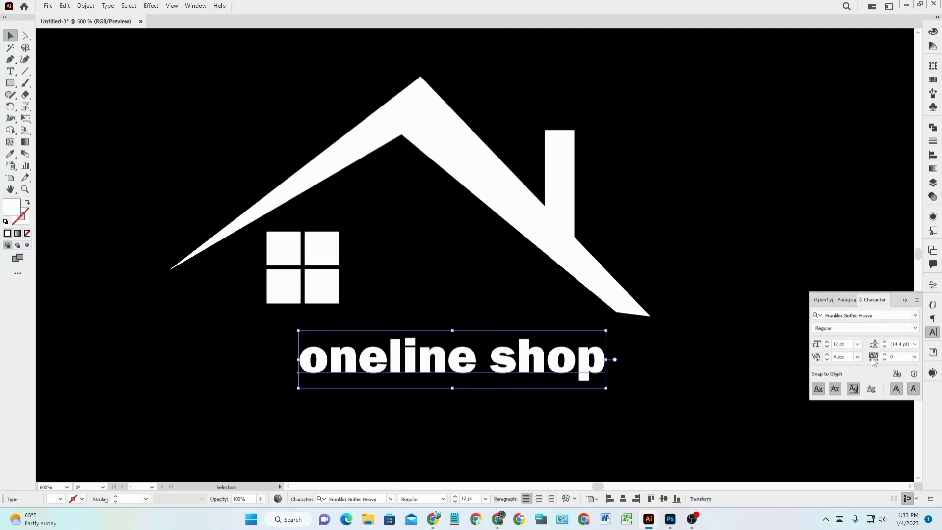
pyautogui.click(915, 330)
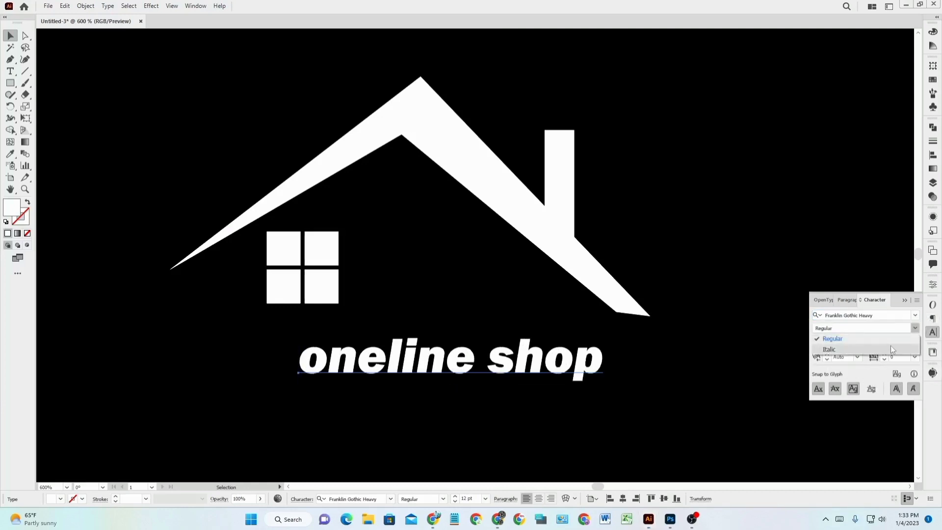
pyautogui.click(915, 329)
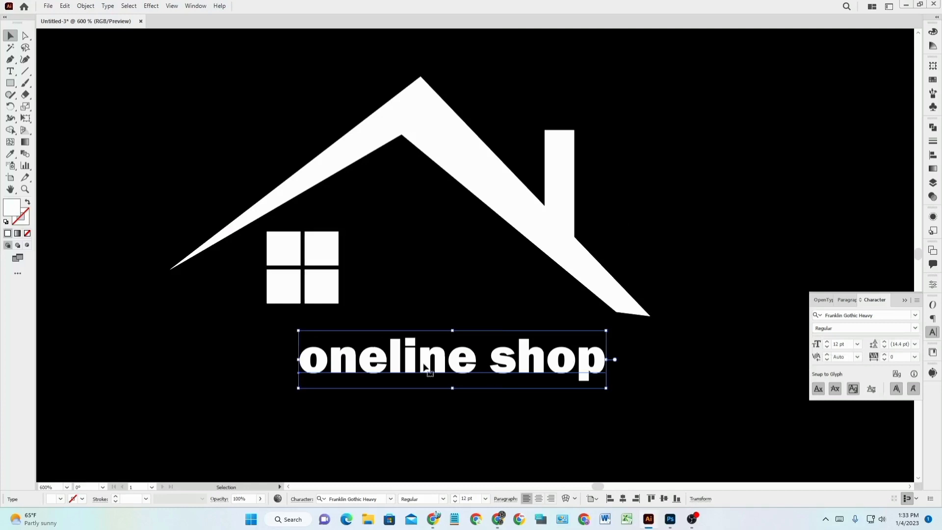
# Enlarge the text to about 15.44 pt and place it snug beneath the window squares.
pyautogui.moveTo(425, 367); pyautogui.dragTo(378, 338)
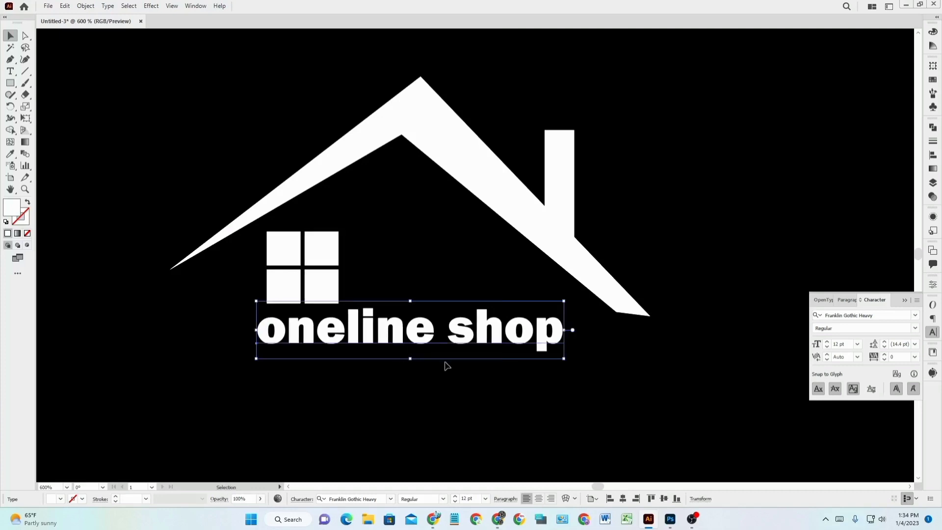
pyautogui.moveTo(573, 369); pyautogui.dragTo(580, 375)
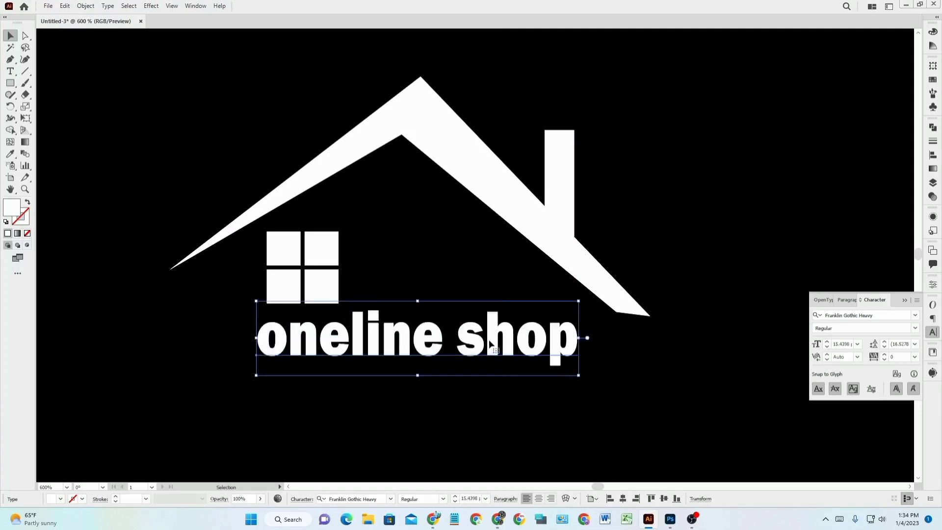
pyautogui.moveTo(486, 340); pyautogui.dragTo(485, 331)
pyautogui.click(616, 389)
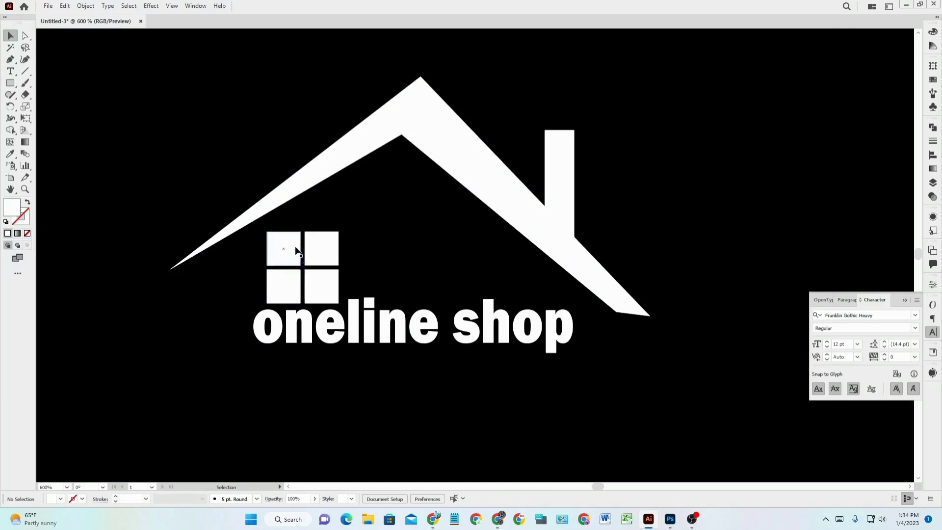
# Duplicate the top-left window square, shrink the copy to 0.0833 in, and move it onto that pane.
pyautogui.scroll(3, 297, 251)
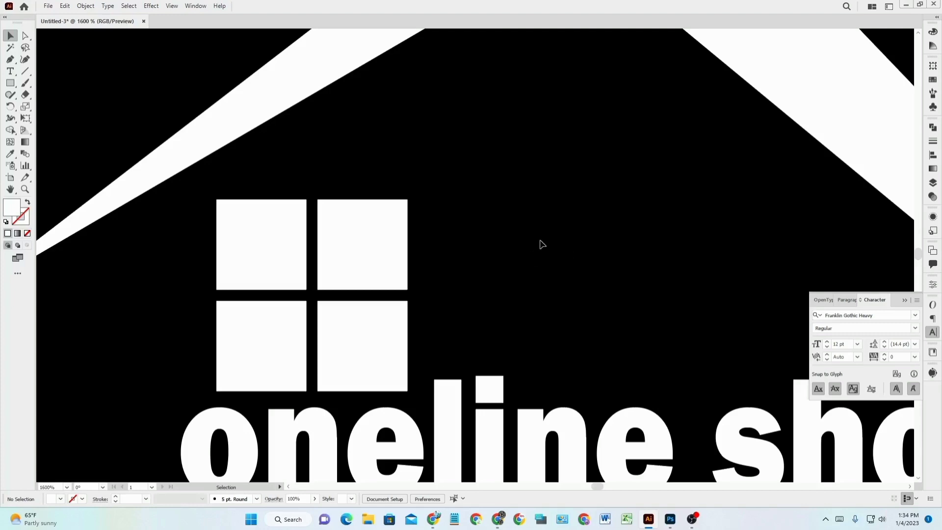
pyautogui.click(10, 60)
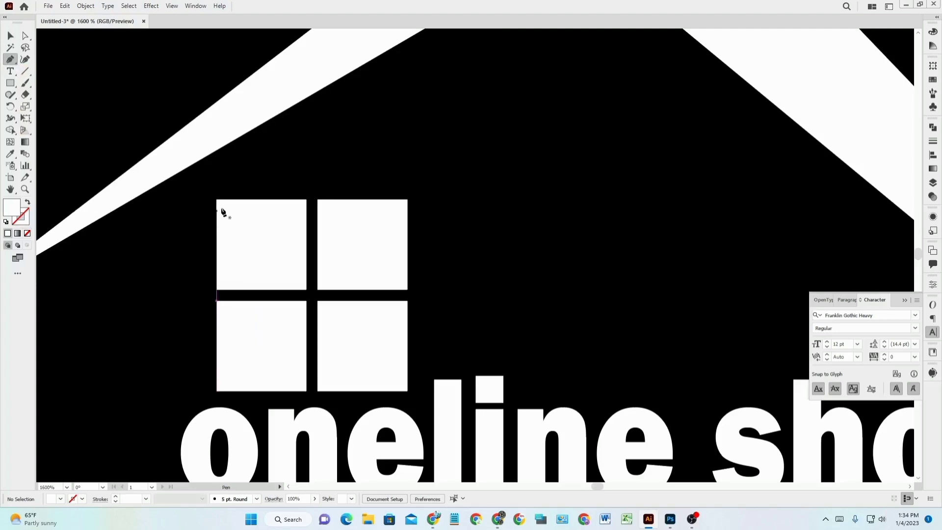
pyautogui.press('v')
pyautogui.click(278, 226)
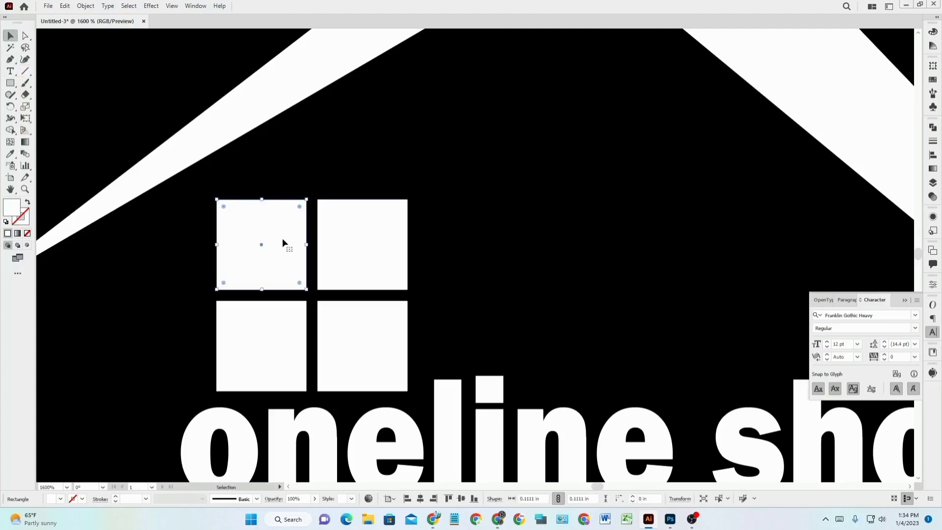
pyautogui.moveTo(283, 242); pyautogui.dragTo(464, 264)
pyautogui.moveTo(487, 312); pyautogui.dragTo(464, 289)
pyautogui.moveTo(426, 256); pyautogui.dragTo(267, 247)
# Fill the small square light grey E2E2E2 and centre it inside the top-left pane.
pyautogui.doubleClick(16, 211)
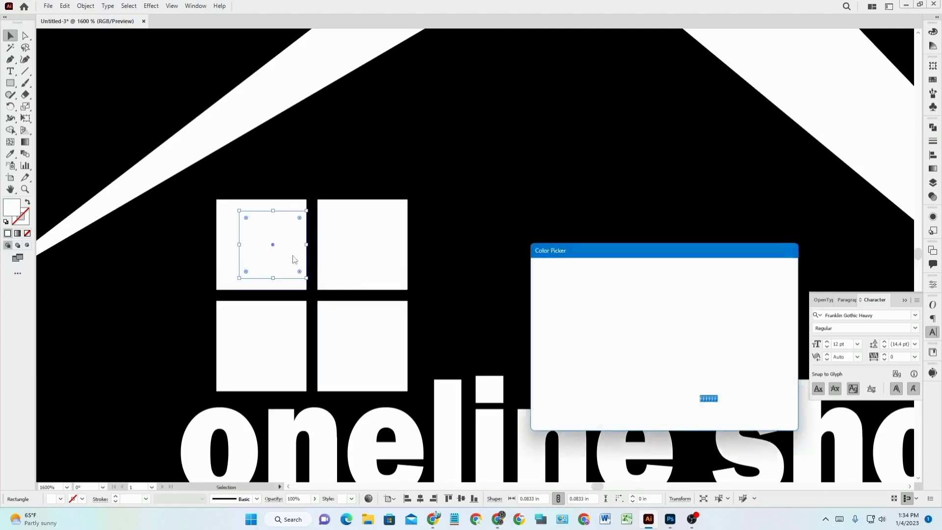
pyautogui.click(540, 307)
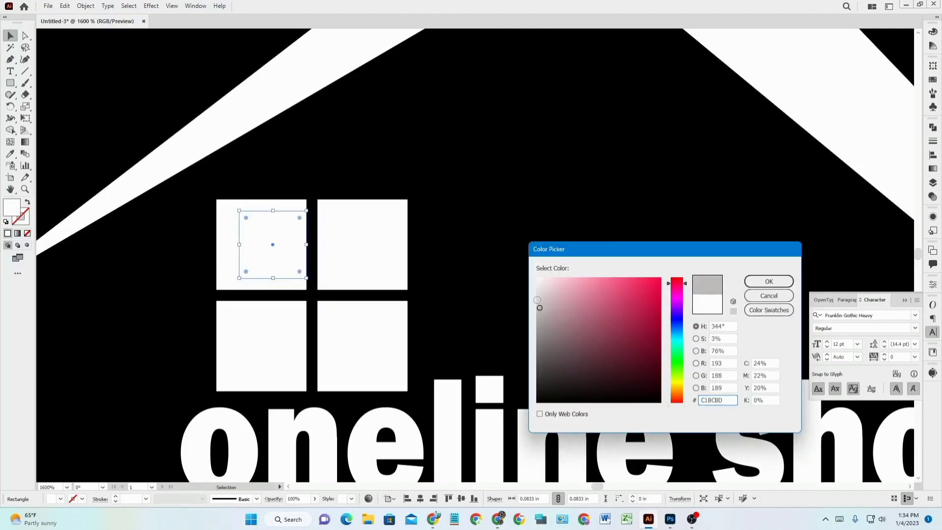
pyautogui.moveTo(537, 300); pyautogui.dragTo(536, 292)
pyautogui.click(793, 281)
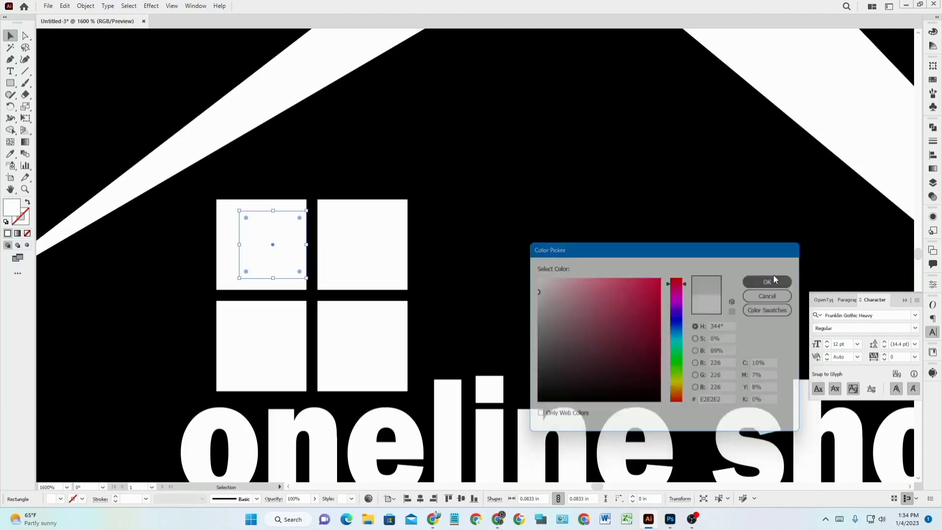
pyautogui.click(559, 260)
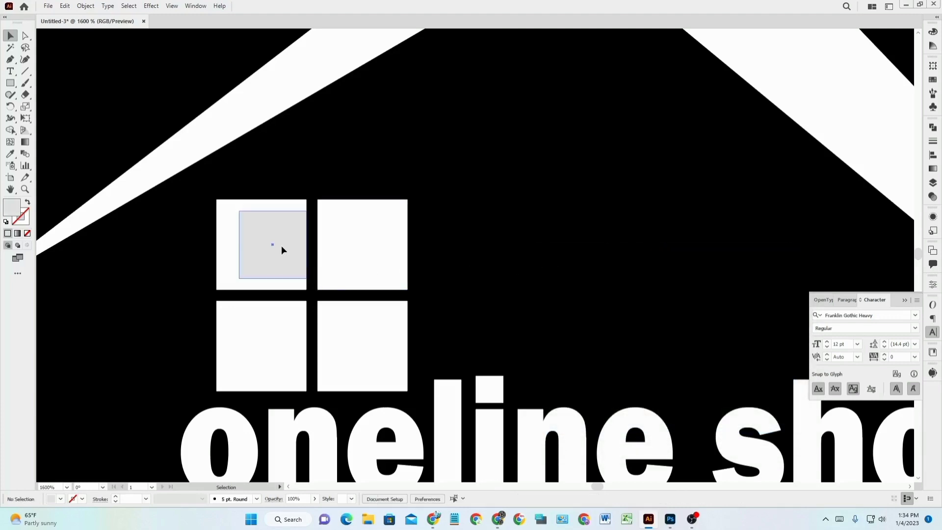
pyautogui.moveTo(282, 246); pyautogui.dragTo(467, 252)
# Bring a copy of the grey square to the front and place it inside the top-right pane.
pyautogui.click(559, 294)
pyautogui.rightClick(467, 252)
pyautogui.moveTo(516, 437)
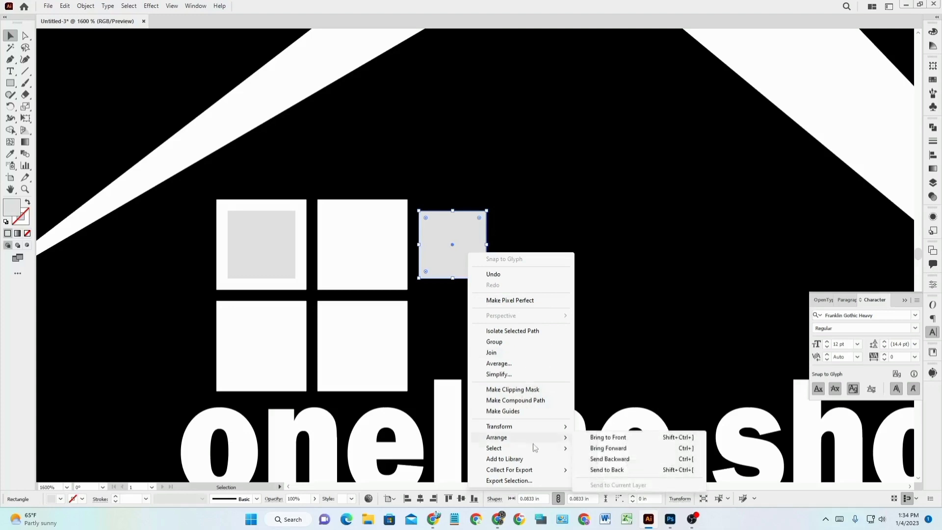
pyautogui.click(643, 441)
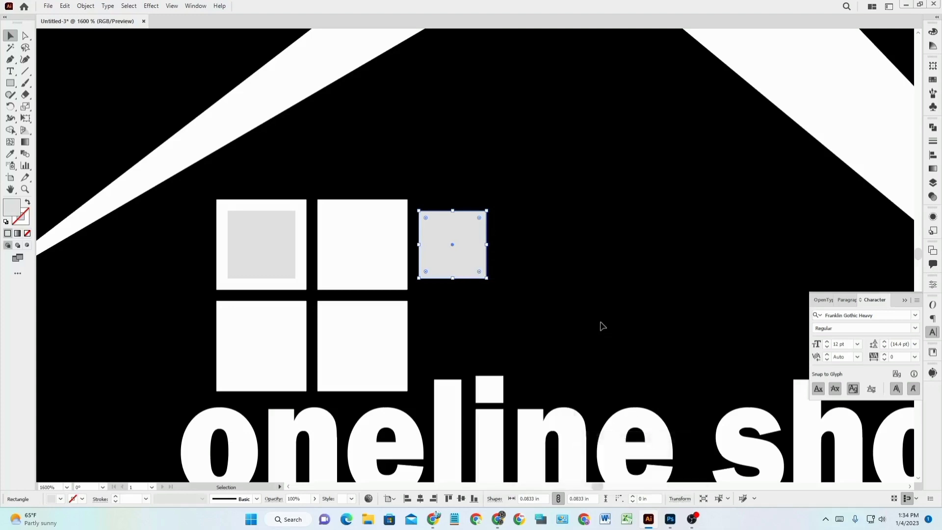
pyautogui.moveTo(467, 247); pyautogui.dragTo(380, 252)
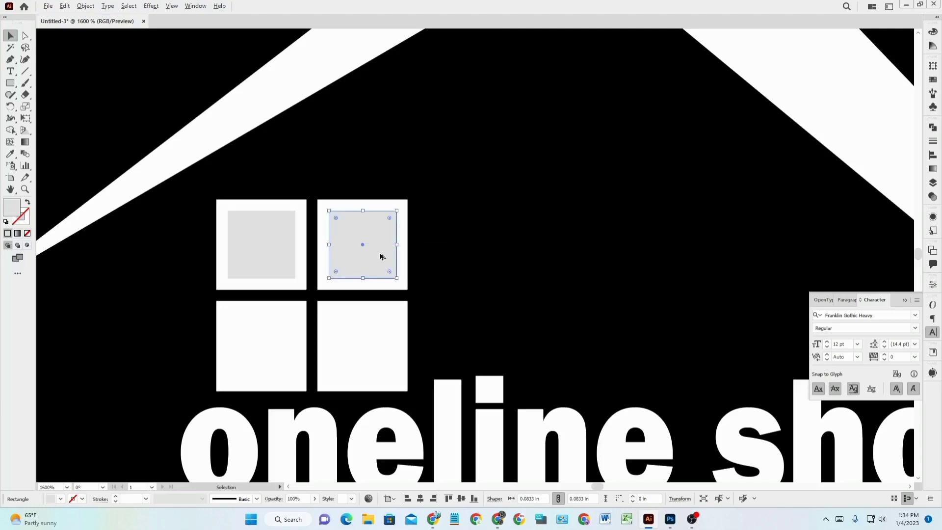
pyautogui.scroll(-1, 380, 252)
pyautogui.scroll(-1, 520, 265)
pyautogui.click(545, 284)
pyautogui.scroll(-1, 546, 288)
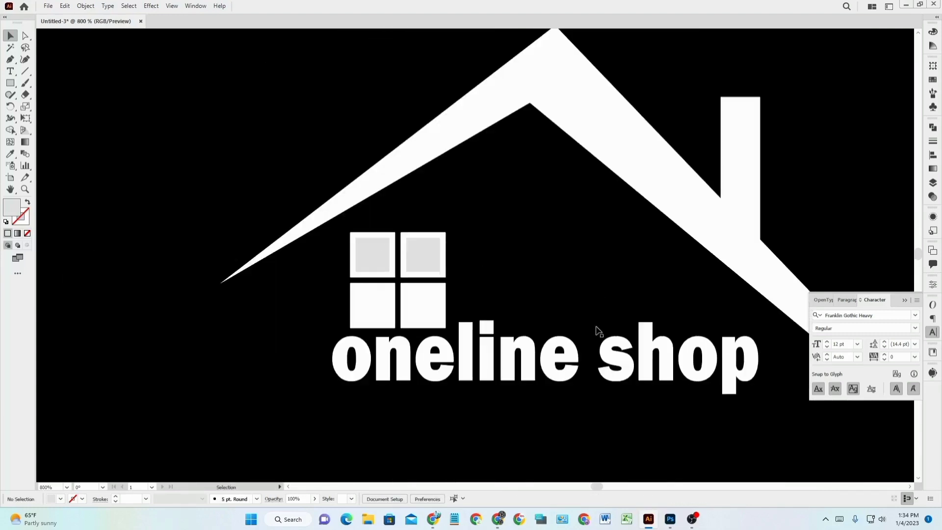
pyautogui.scroll(-1, 600, 334)
# Stretch the 'oneline shop' text slightly taller and convert it to outlines.
pyautogui.hscroll(5, 423, 384)
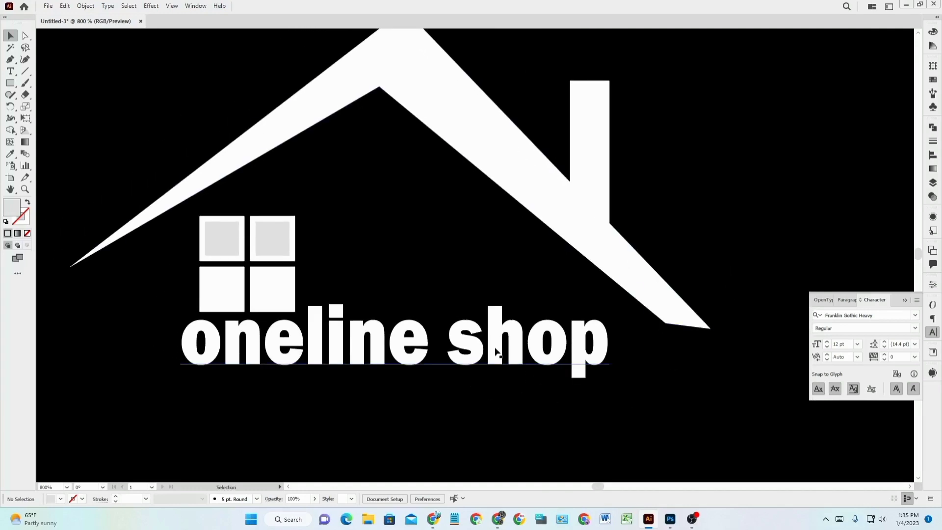
pyautogui.click(495, 349)
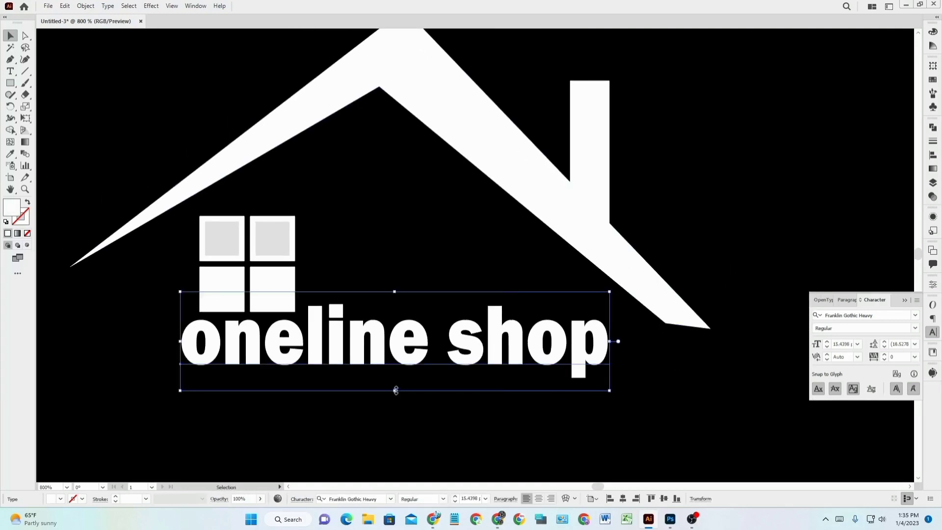
pyautogui.moveTo(395, 391); pyautogui.dragTo(396, 386)
pyautogui.click(720, 429)
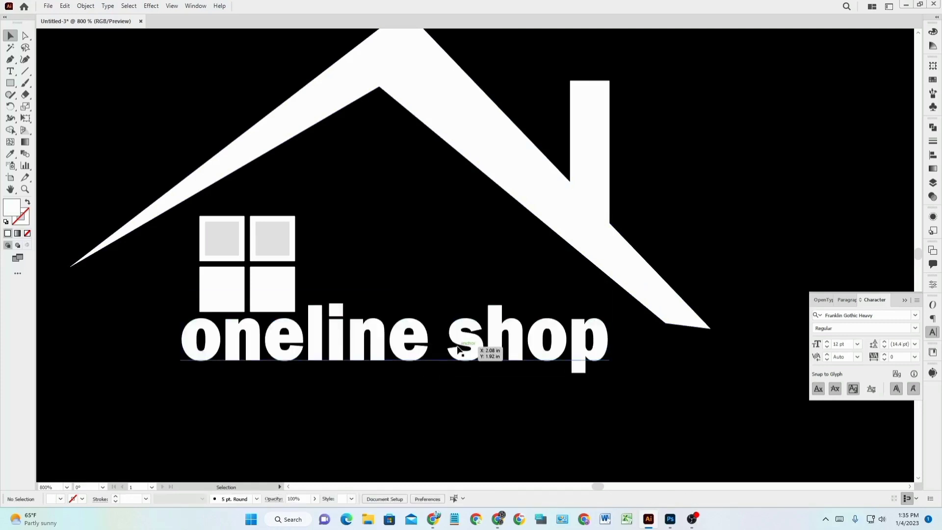
pyautogui.click(457, 349)
pyautogui.rightClick(457, 349)
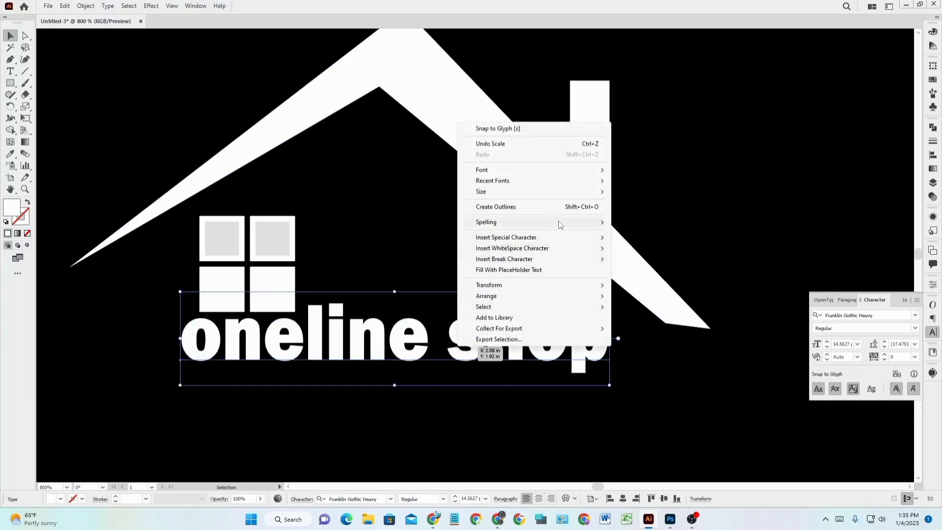
pyautogui.click(557, 208)
pyautogui.click(708, 397)
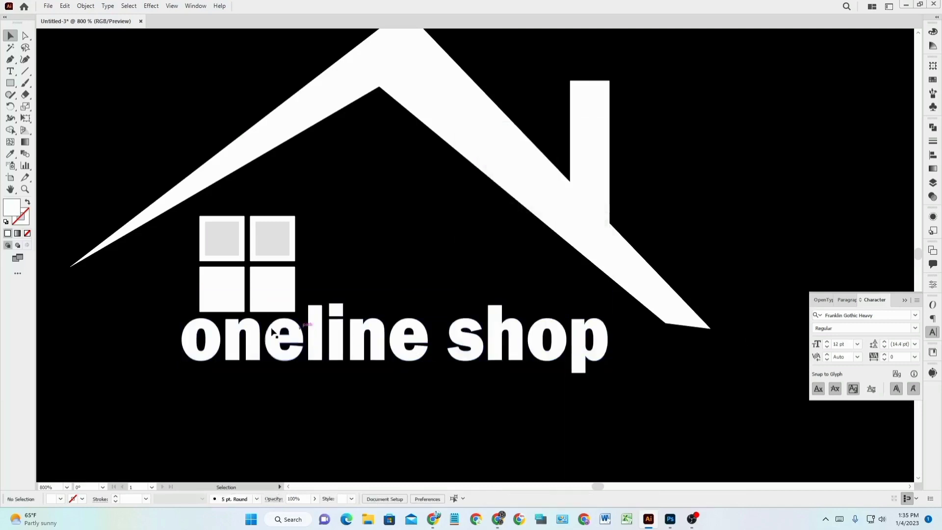
# Ungroup the outlined letters and stretch the 'l' up to the window's top.
pyautogui.click(309, 326)
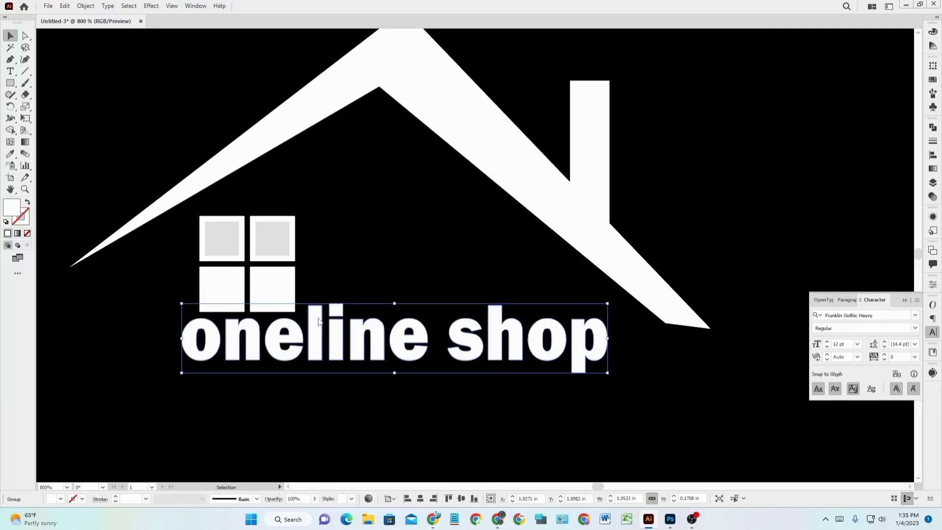
pyautogui.rightClick(319, 318)
pyautogui.click(374, 406)
pyautogui.click(551, 454)
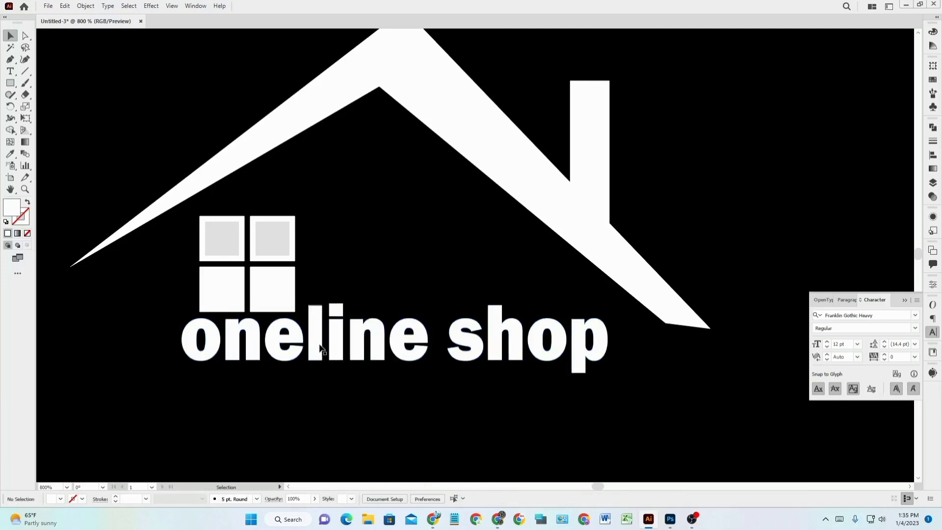
pyautogui.click(319, 343)
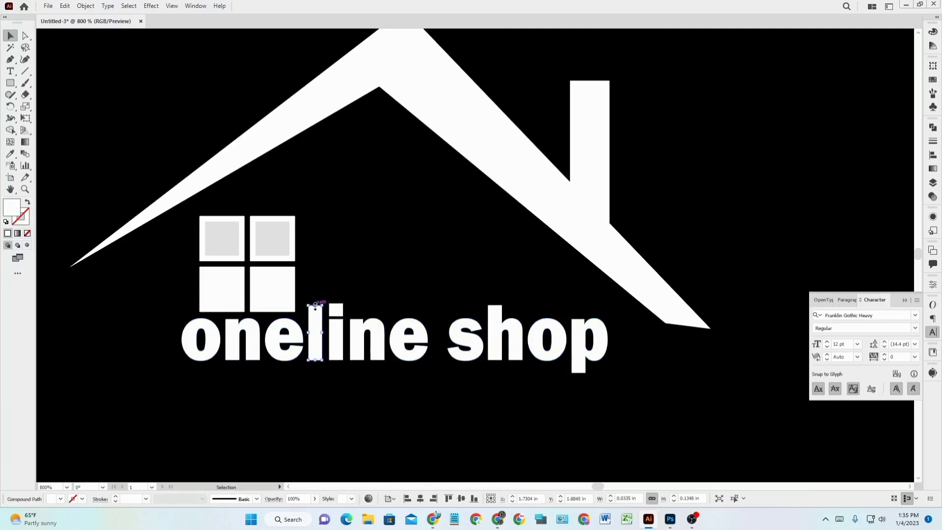
pyautogui.moveTo(315, 306); pyautogui.dragTo(317, 215)
pyautogui.click(727, 233)
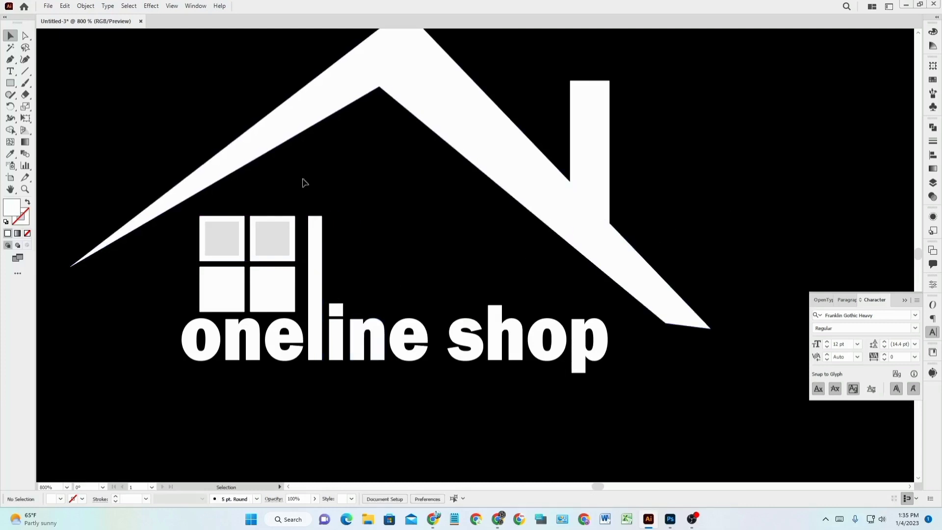
pyautogui.scroll(-2, 353, 285)
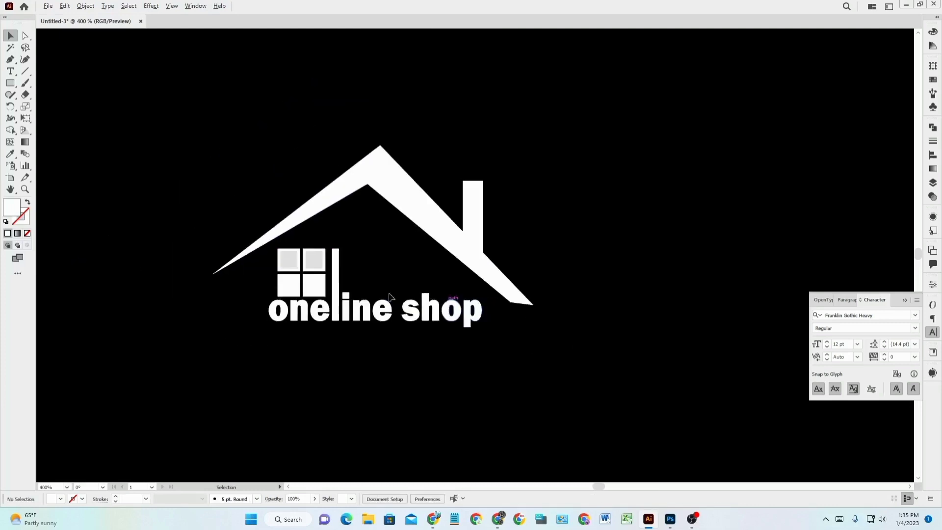
pyautogui.scroll(1, 353, 285)
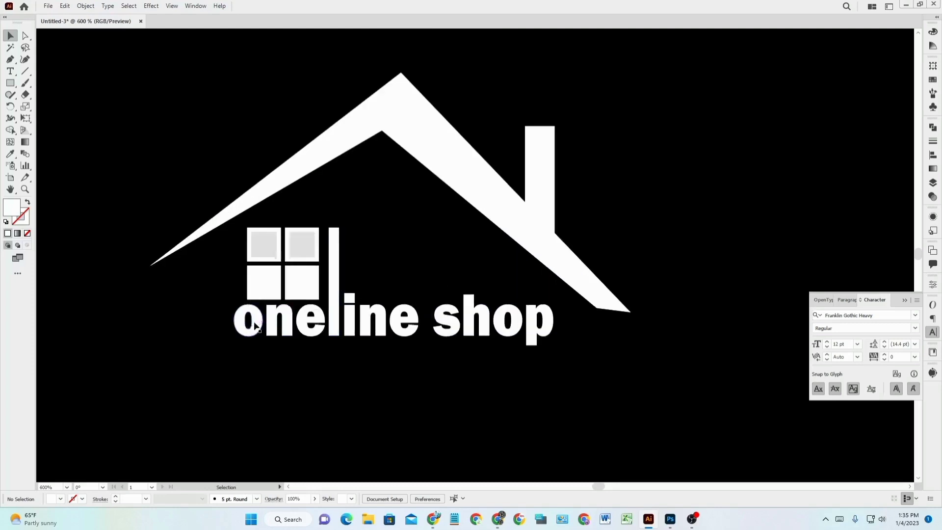
pyautogui.scroll(-1, 305, 275)
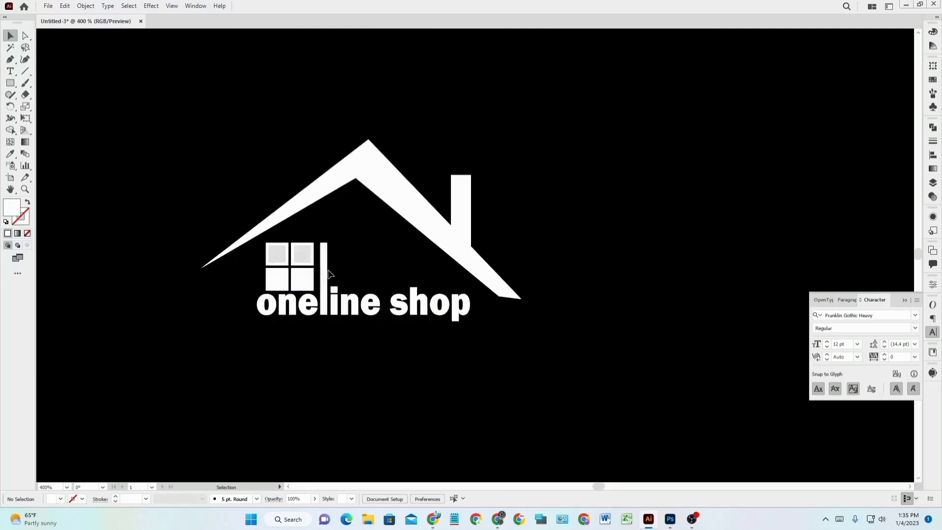
pyautogui.scroll(1, 314, 262)
pyautogui.scroll(-1, 374, 158)
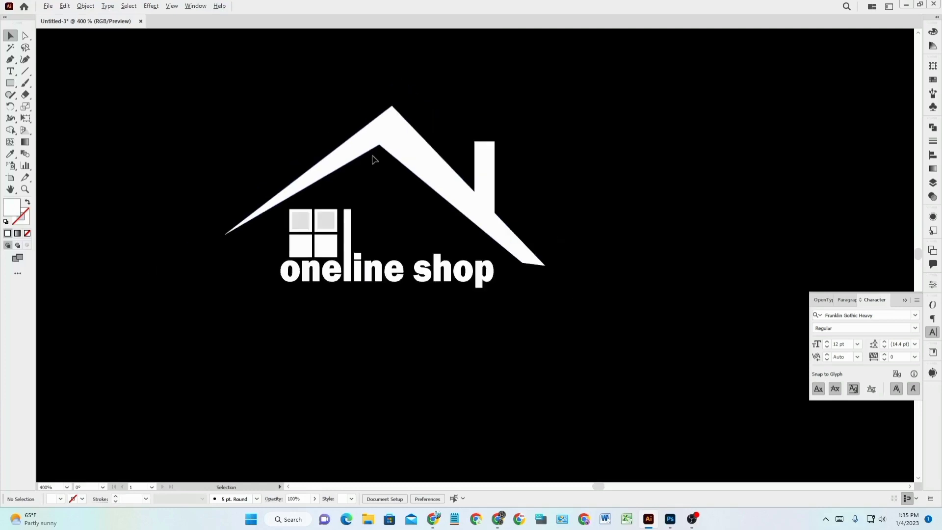
# Draw a large 2.2778 × 1.8056 in rectangle covering the entire house logo.
pyautogui.click(6, 83)
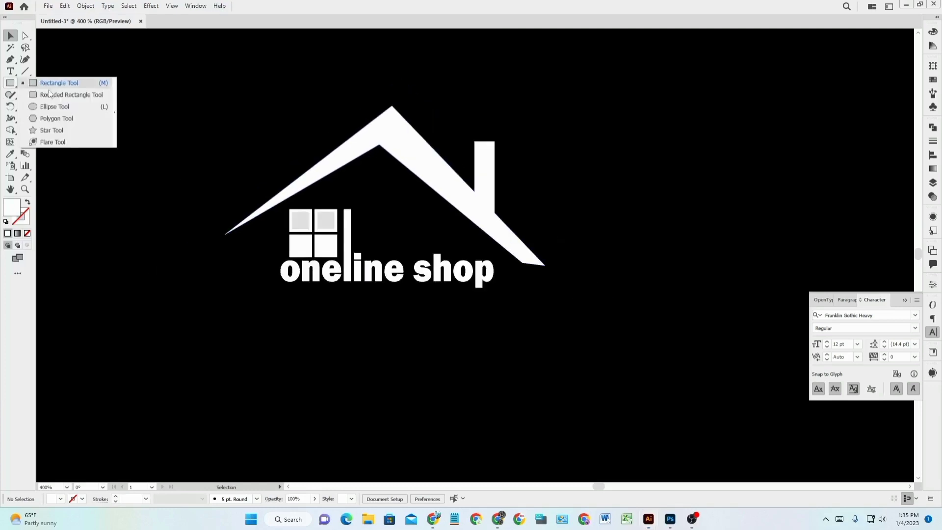
pyautogui.click(60, 83)
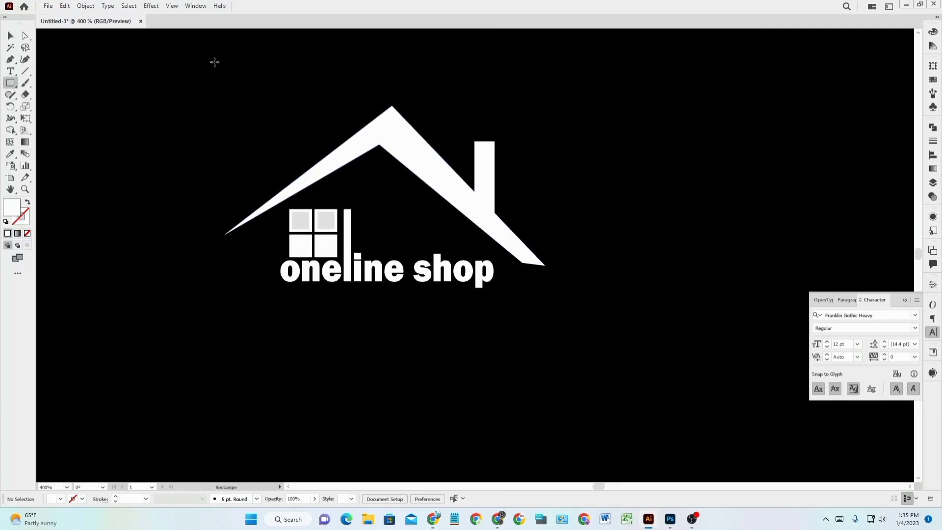
pyautogui.moveTo(146, 48); pyautogui.dragTo(607, 415)
pyautogui.rightClick(432, 259)
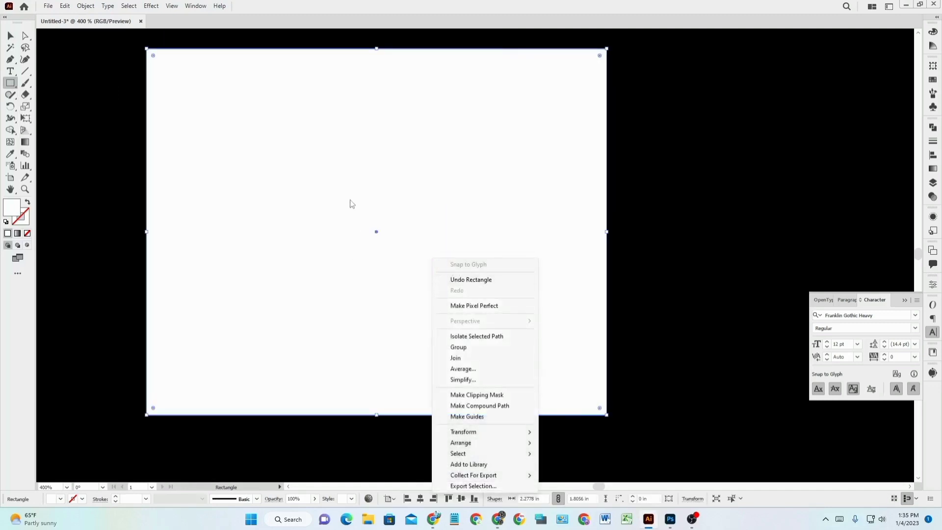
pyautogui.click(10, 35)
pyautogui.rightClick(278, 174)
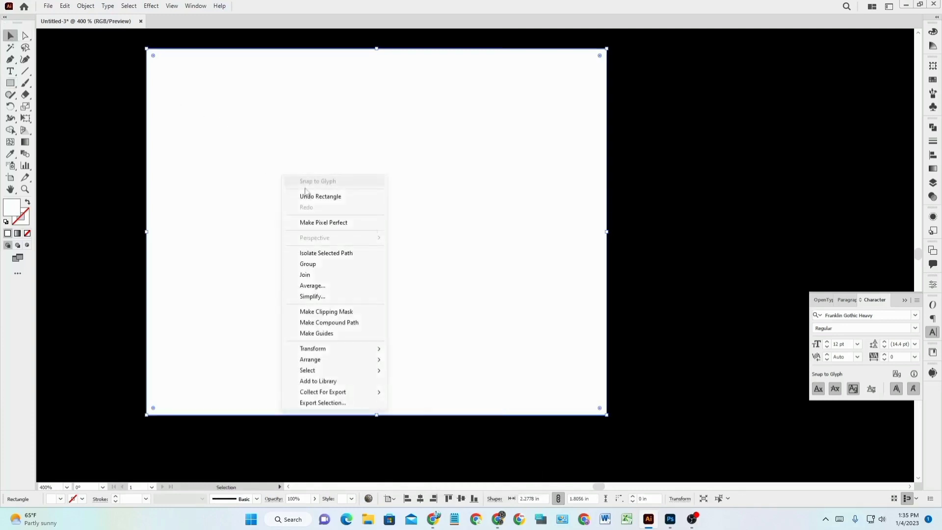
# Send the rectangle behind the logo, remove its fill, and give it an F7F7F7 stroke.
pyautogui.moveTo(347, 361)
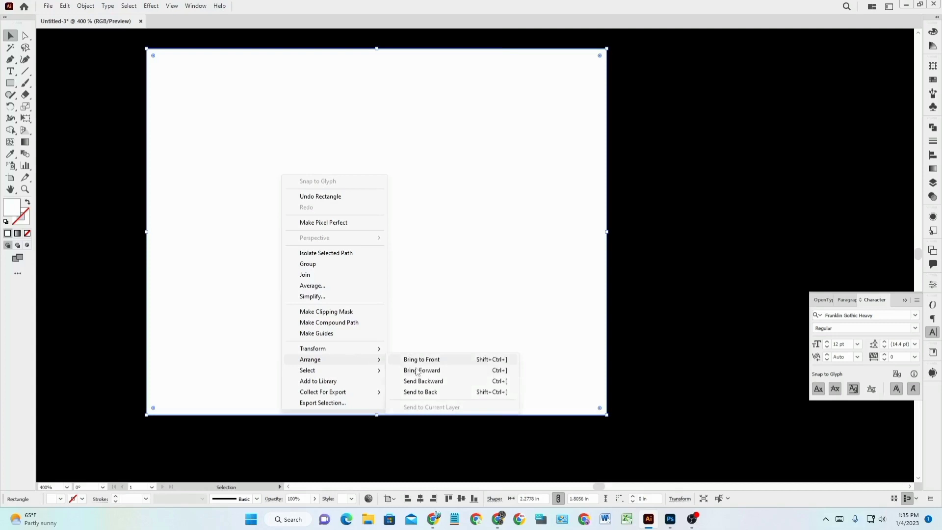
pyautogui.click(451, 391)
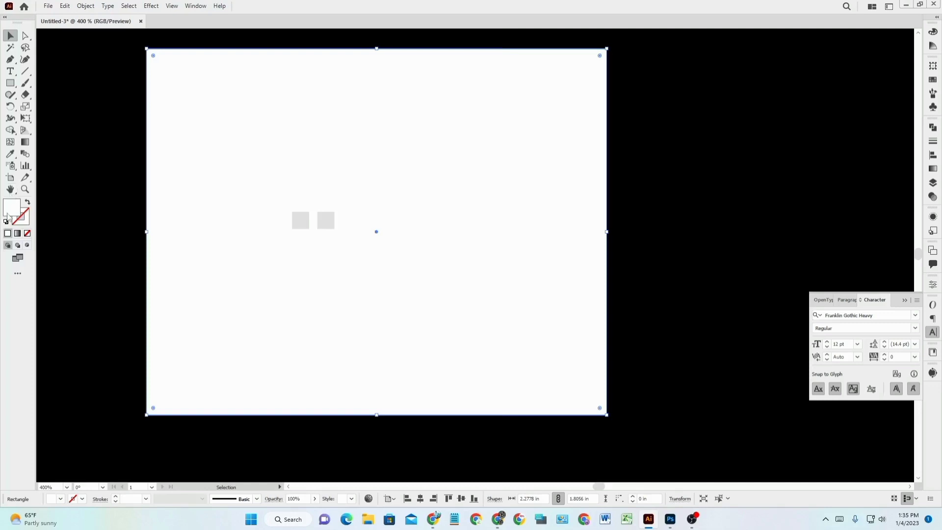
pyautogui.doubleClick(11, 216)
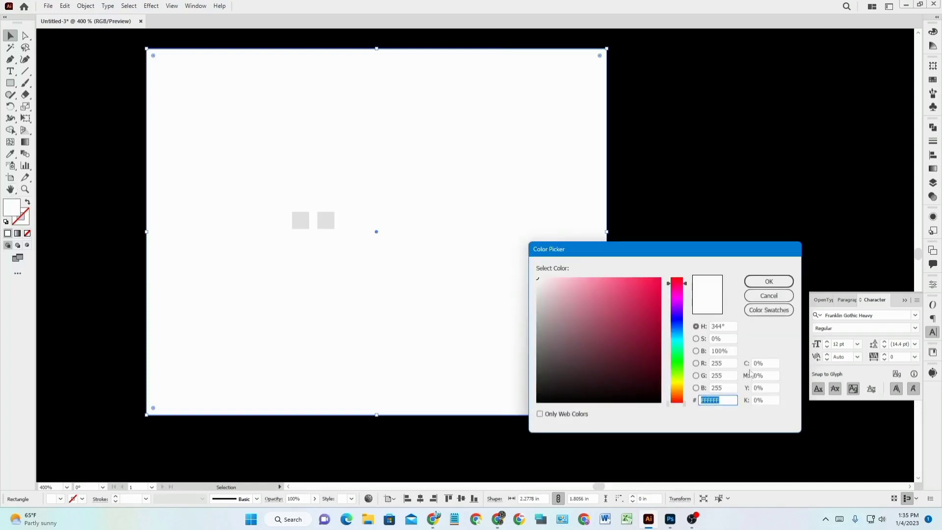
pyautogui.click(767, 295)
pyautogui.click(27, 238)
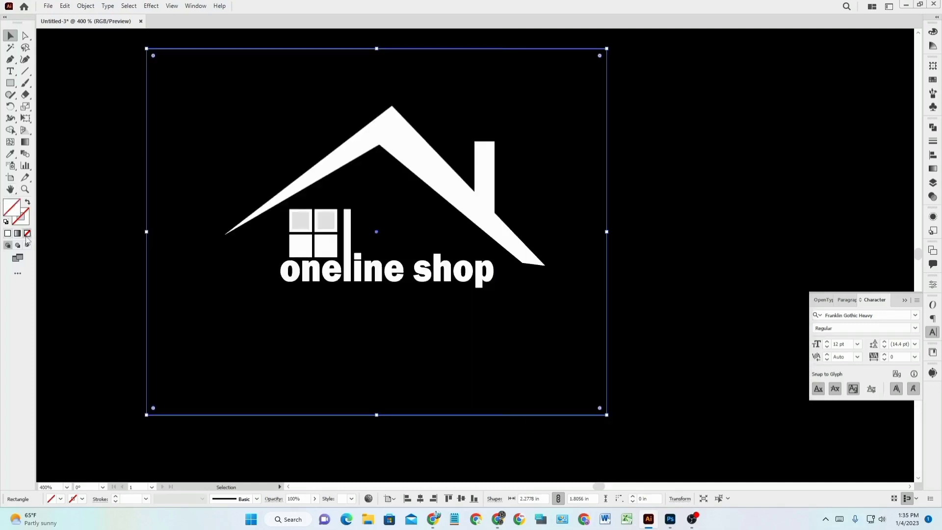
pyautogui.doubleClick(26, 218)
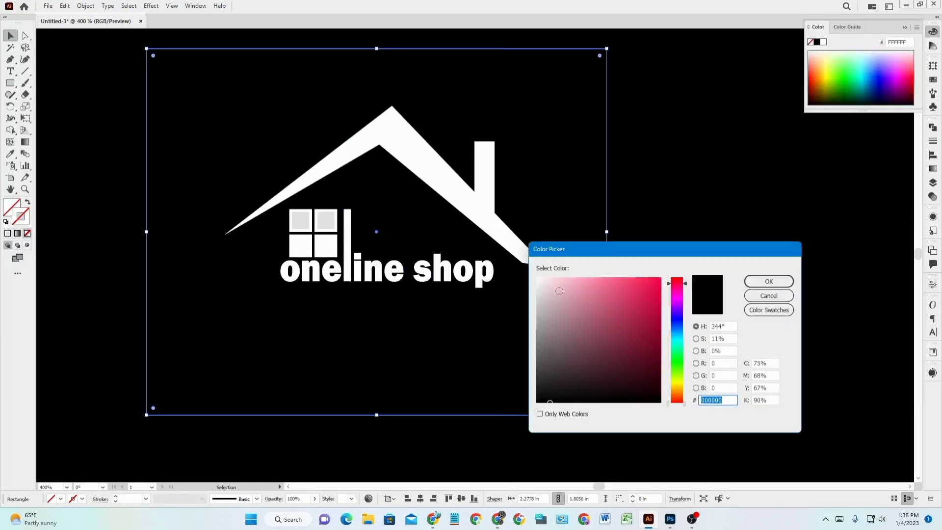
pyautogui.write('F7F7F7')
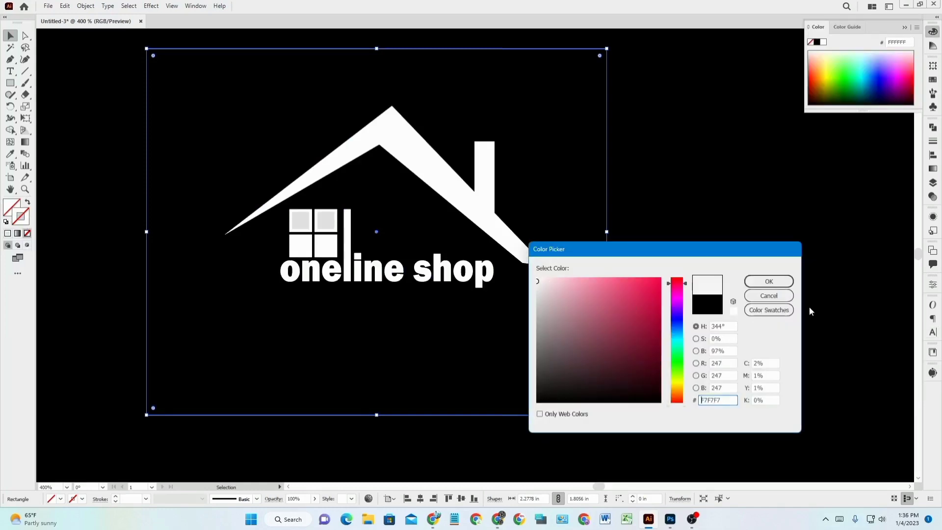
pyautogui.click(769, 280)
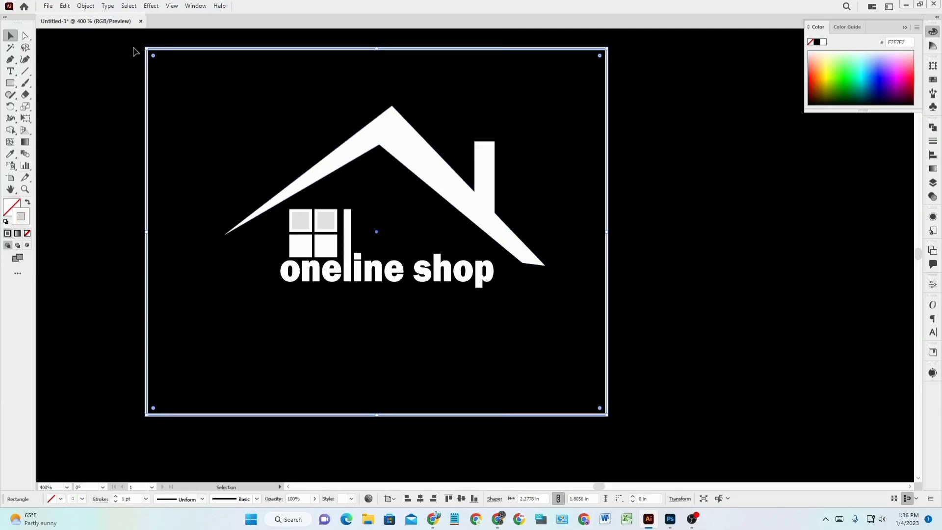
# Shrink and recentre the grey frame to about 1.75 × 1.26 in around the house logo.
pyautogui.moveTo(144, 46); pyautogui.dragTo(193, 79)
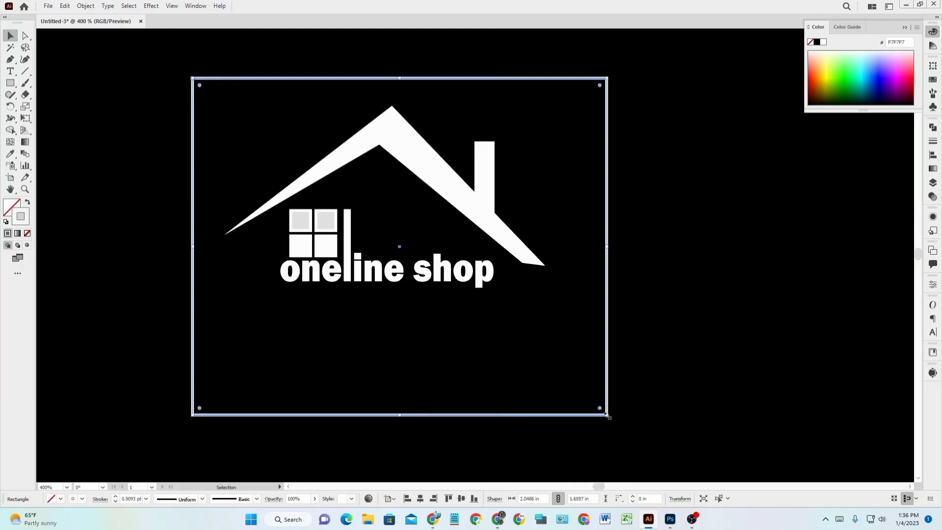
pyautogui.moveTo(607, 418); pyautogui.dragTo(580, 379)
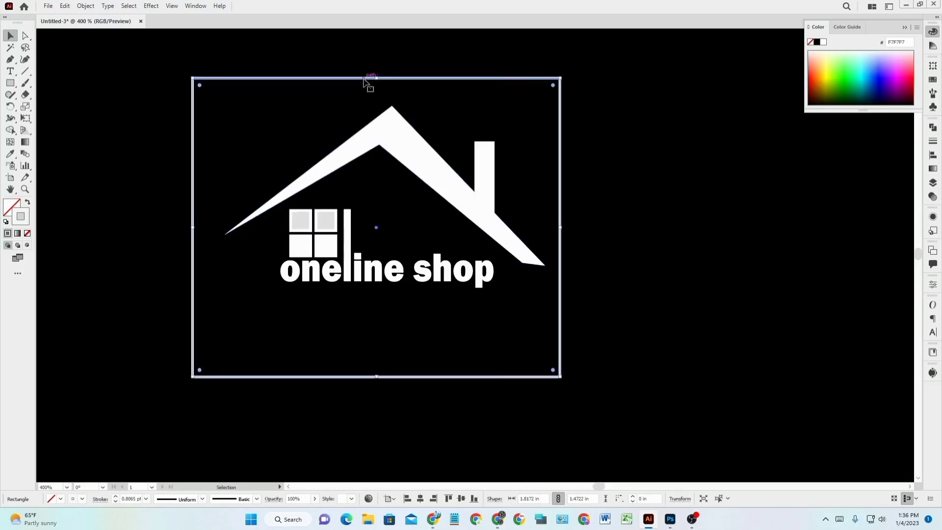
pyautogui.moveTo(368, 83); pyautogui.dragTo(372, 76)
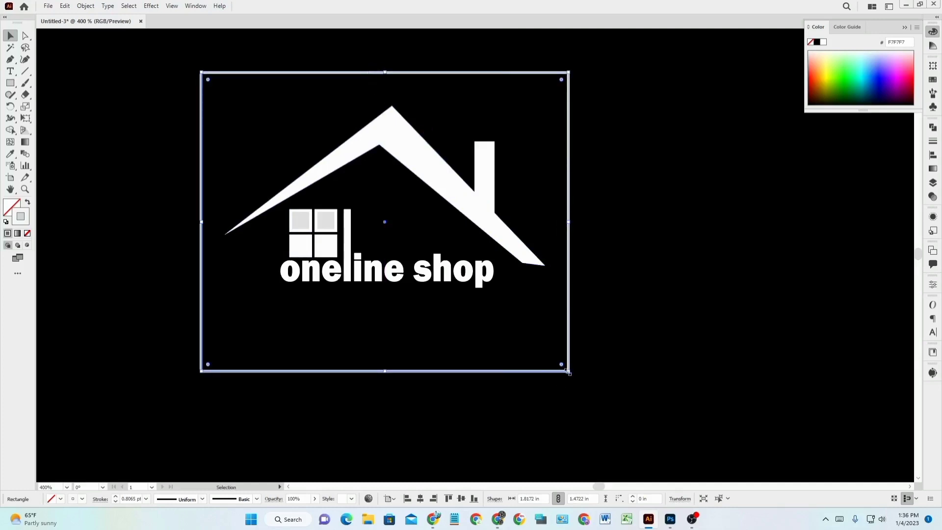
pyautogui.moveTo(568, 373); pyautogui.dragTo(556, 329)
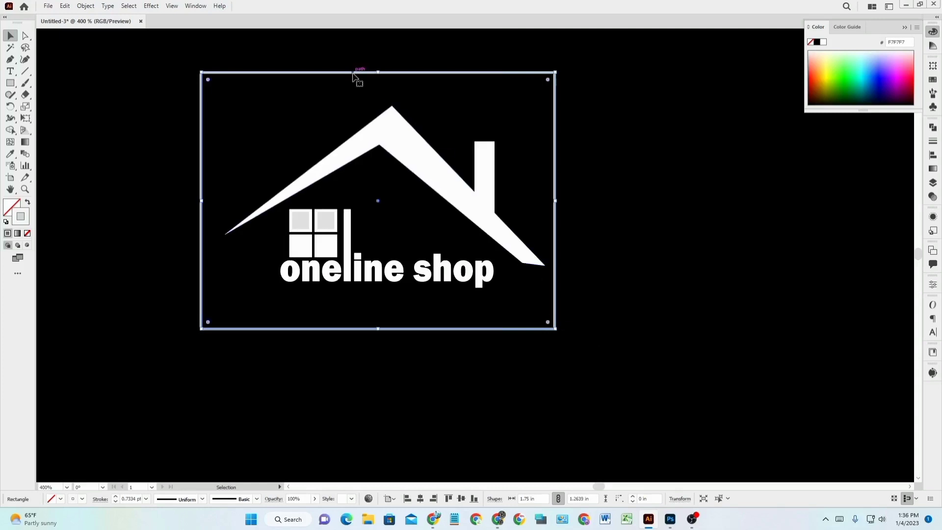
pyautogui.moveTo(354, 76); pyautogui.dragTo(360, 77)
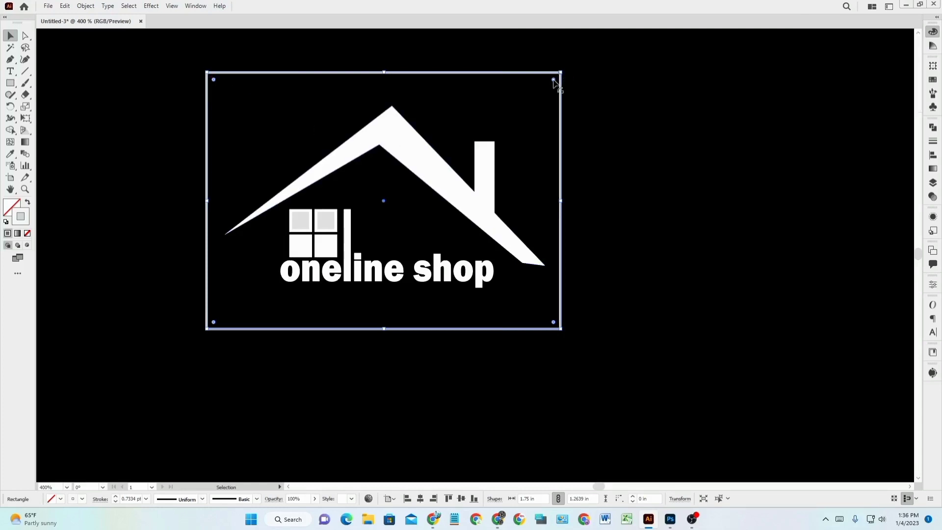
pyautogui.hotkey('shift', 'F8')
# Round the frame's top-right corner to a 0.553 in radius, undoing a trial shifted copy.
pyautogui.moveTo(553, 80); pyautogui.dragTo(452, 189)
pyautogui.click(740, 222)
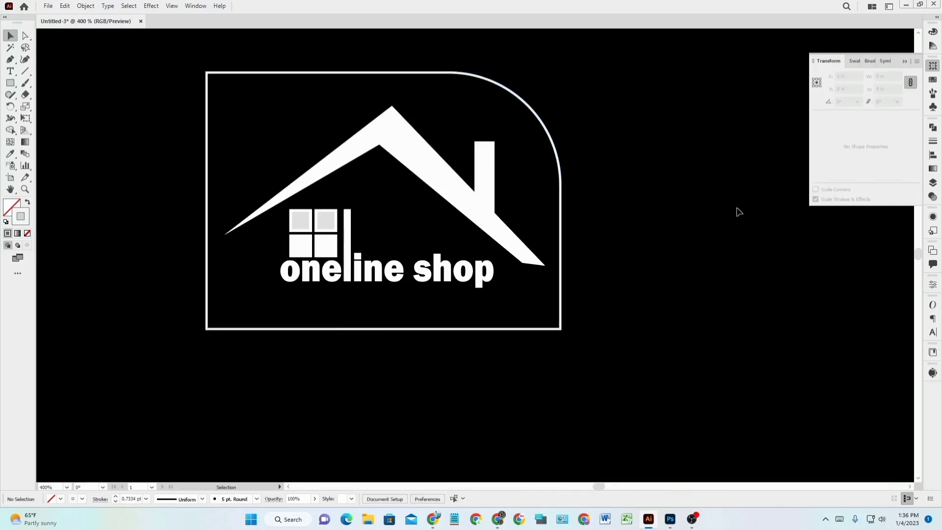
pyautogui.click(276, 73)
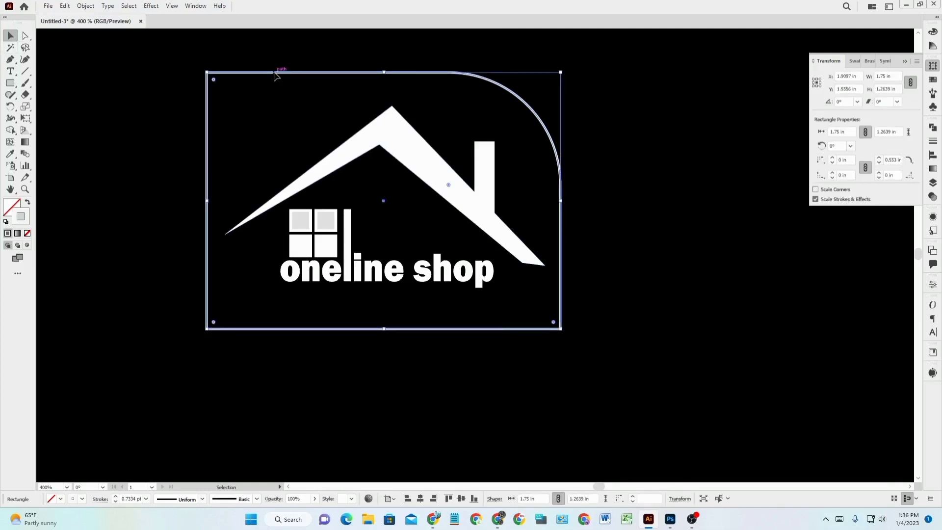
pyautogui.moveTo(274, 73); pyautogui.dragTo(305, 70)
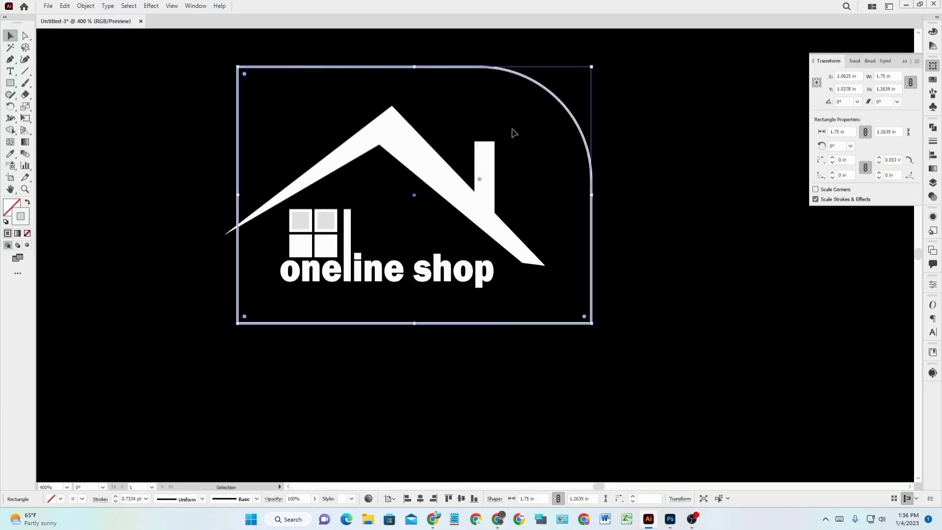
pyautogui.hotkey('ctrl', 'z')
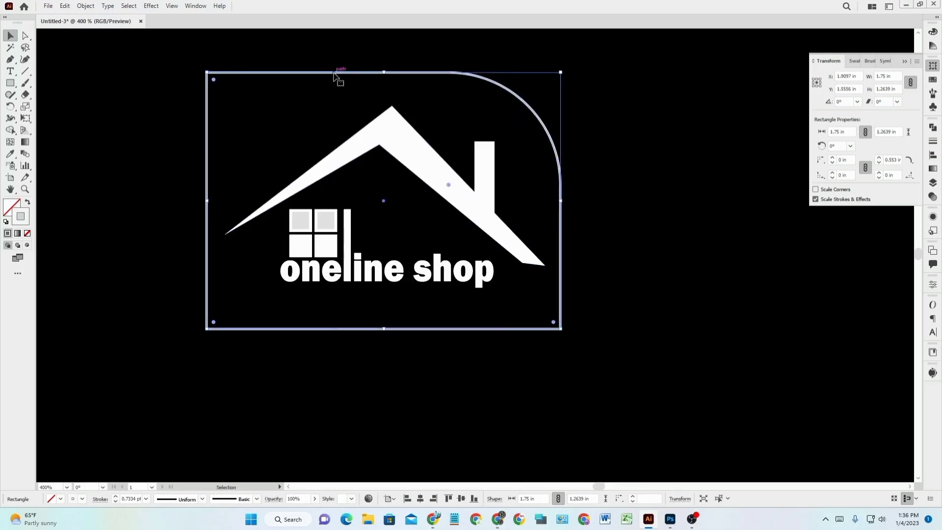
# Place a duplicate of the rounded frame slightly up and right of the original.
pyautogui.moveTo(337, 74); pyautogui.dragTo(379, 66)
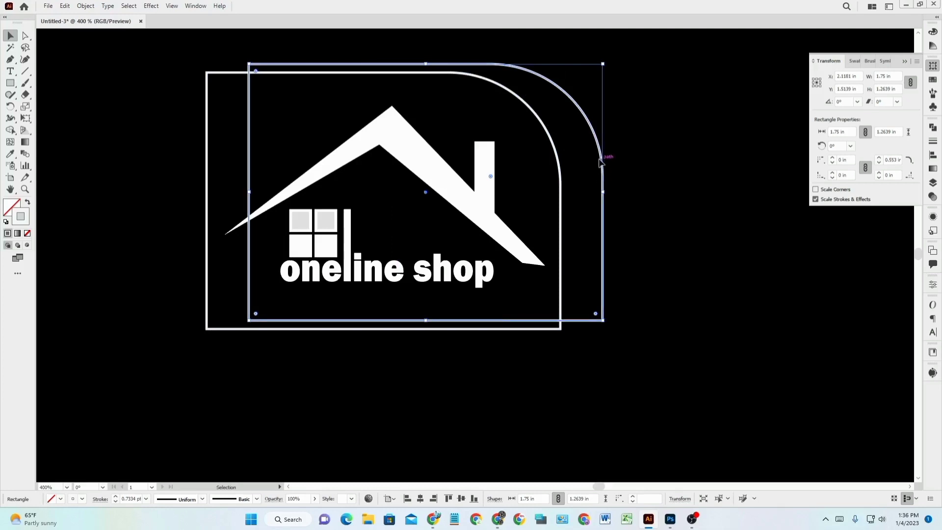
pyautogui.moveTo(602, 160); pyautogui.dragTo(573, 155)
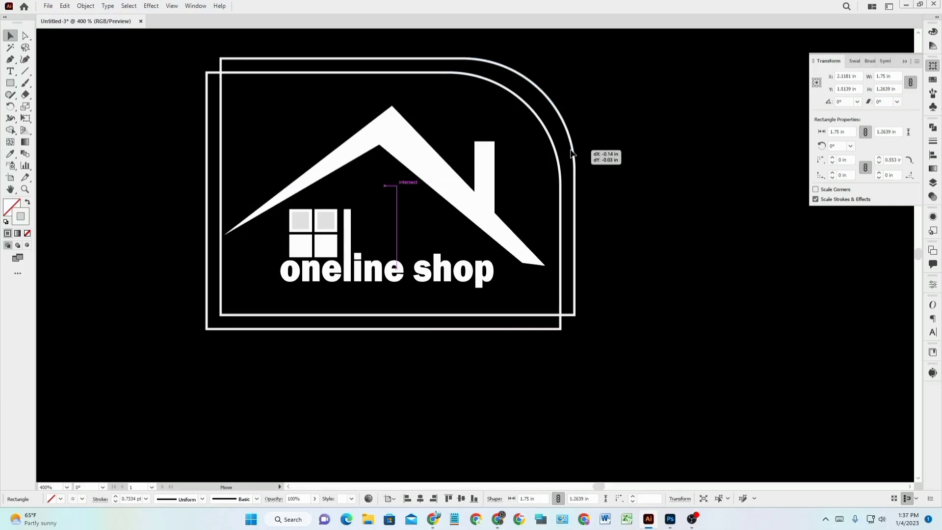
pyautogui.moveTo(572, 155); pyautogui.dragTo(572, 155)
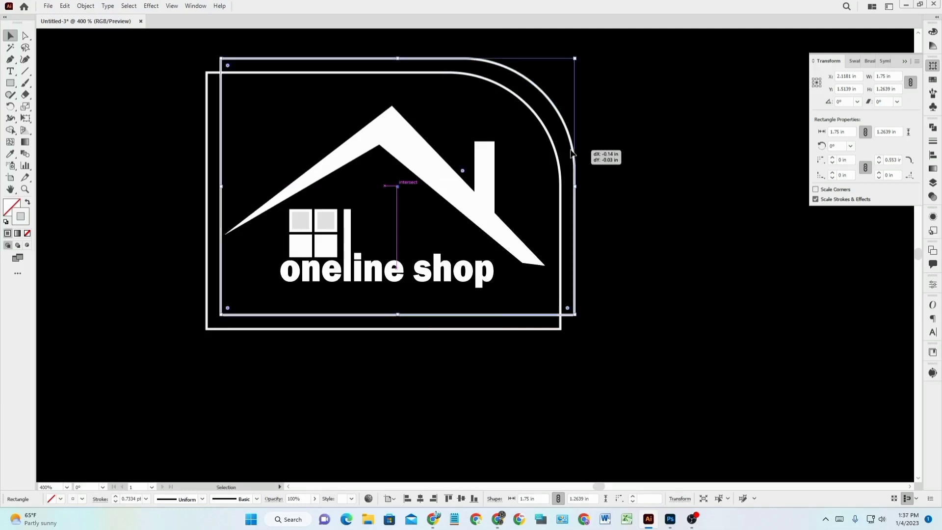
pyautogui.click(673, 203)
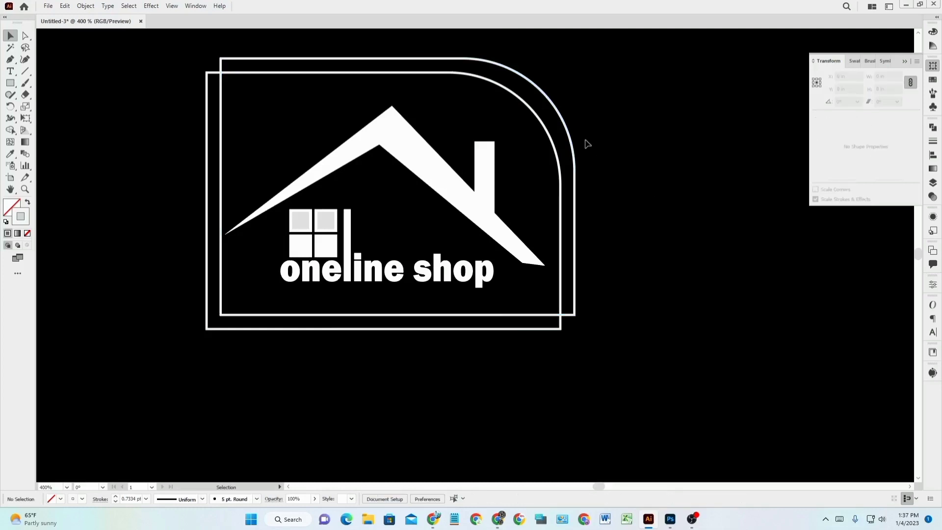
# Color the offset frame's outline grey BABABA.
pyautogui.click(564, 122)
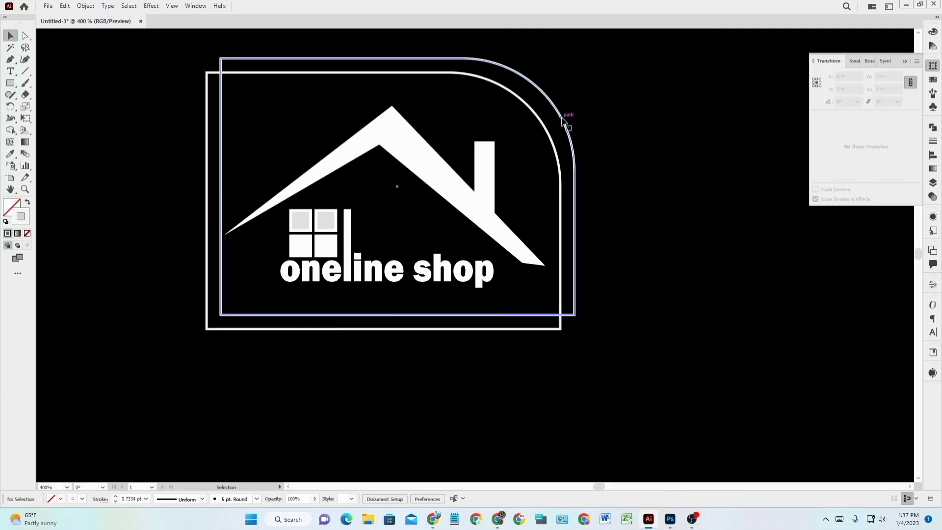
pyautogui.doubleClick(26, 222)
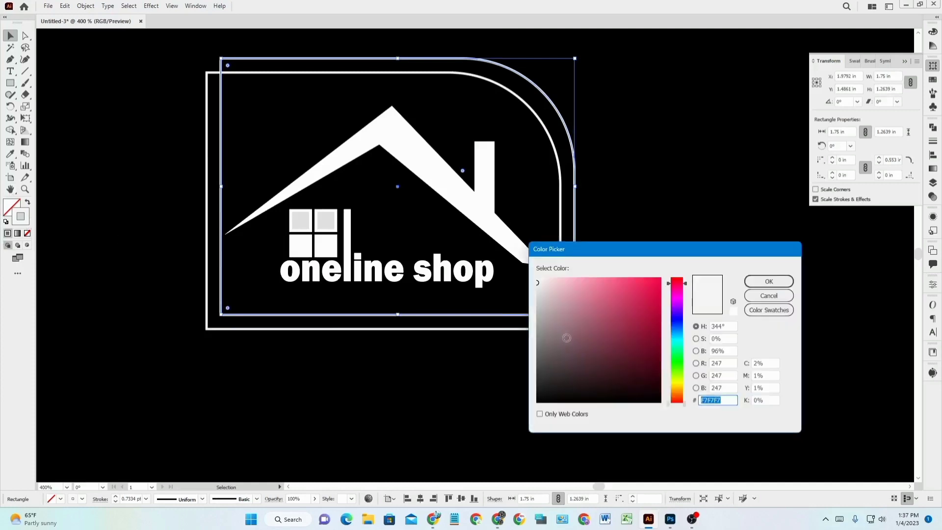
pyautogui.click(537, 310)
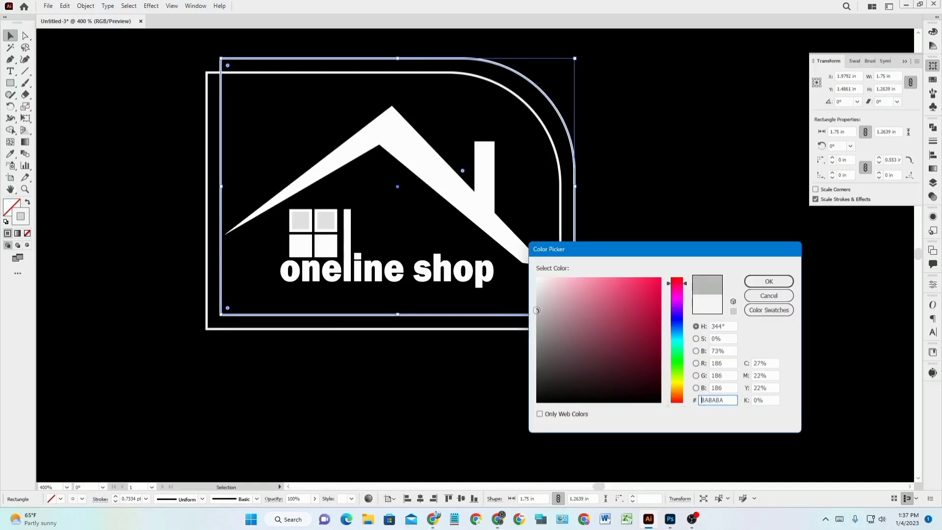
pyautogui.click(769, 281)
pyautogui.click(717, 226)
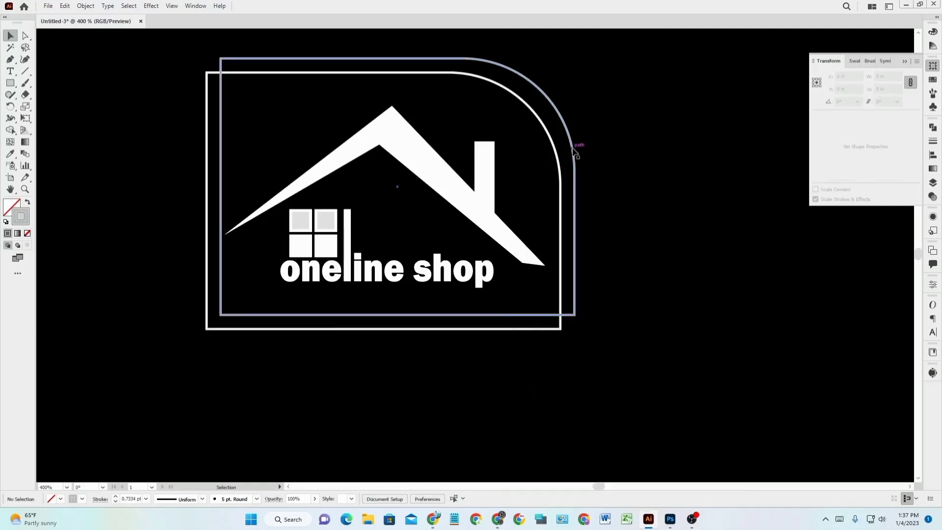
# Nudge the grey BABABA frame slightly higher.
pyautogui.moveTo(573, 149); pyautogui.dragTo(579, 154)
pyautogui.moveTo(579, 148); pyautogui.dragTo(580, 146)
pyautogui.click(648, 170)
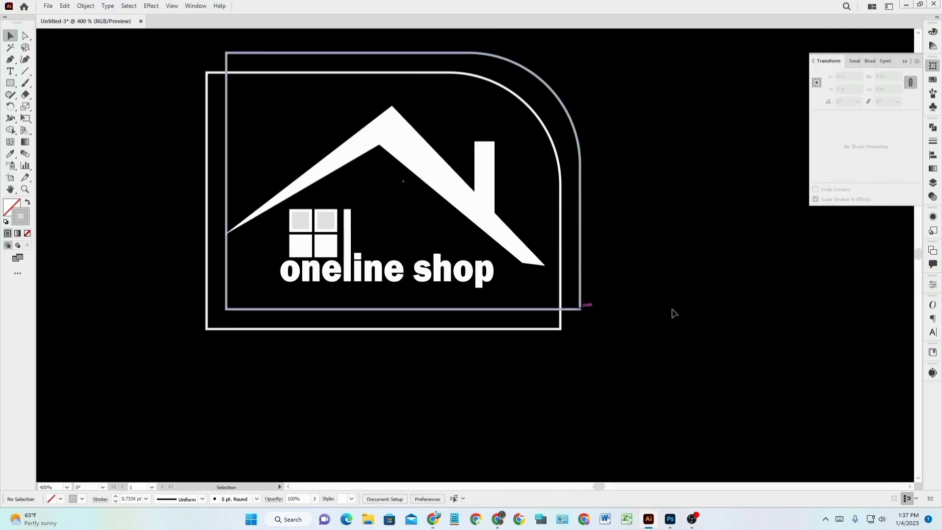
# Select every part of the logo, frames included, and group them.
pyautogui.scroll(-2, 392, 310)
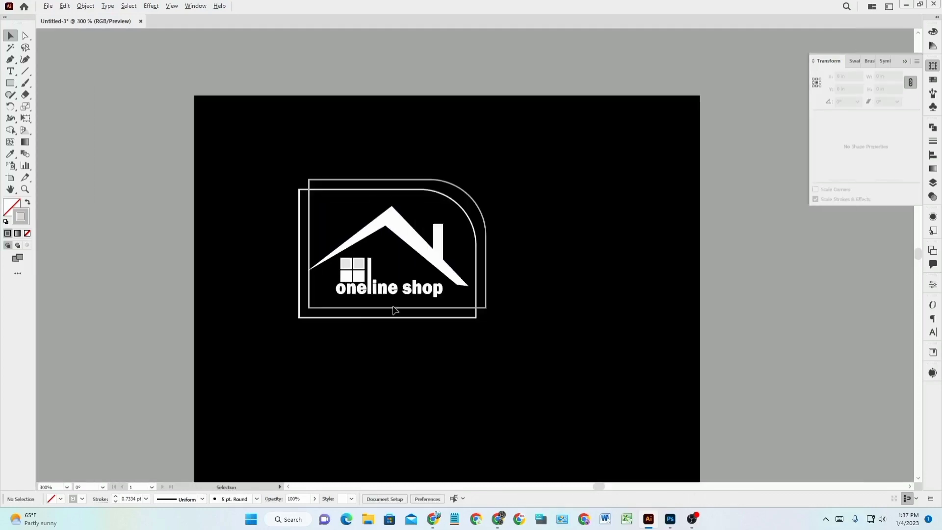
pyautogui.scroll(2, 545, 329)
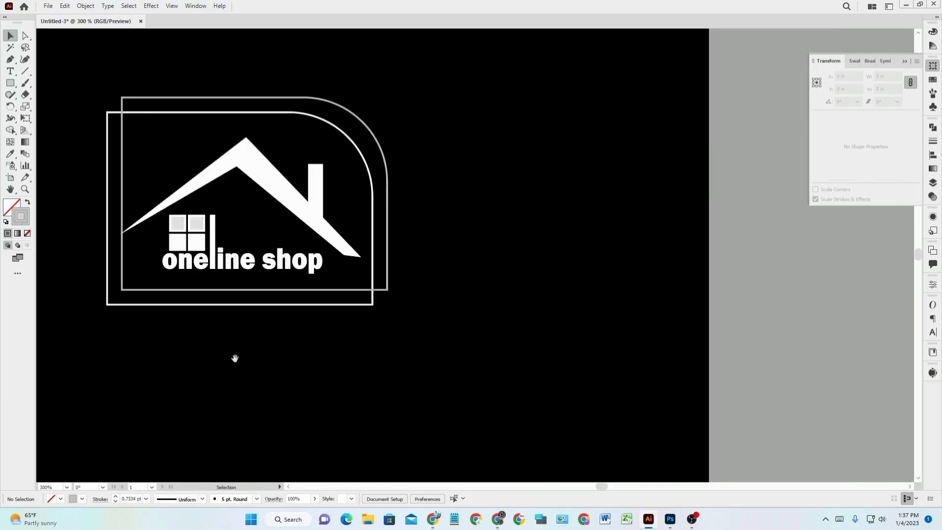
pyautogui.moveTo(234, 357); pyautogui.dragTo(452, 369)
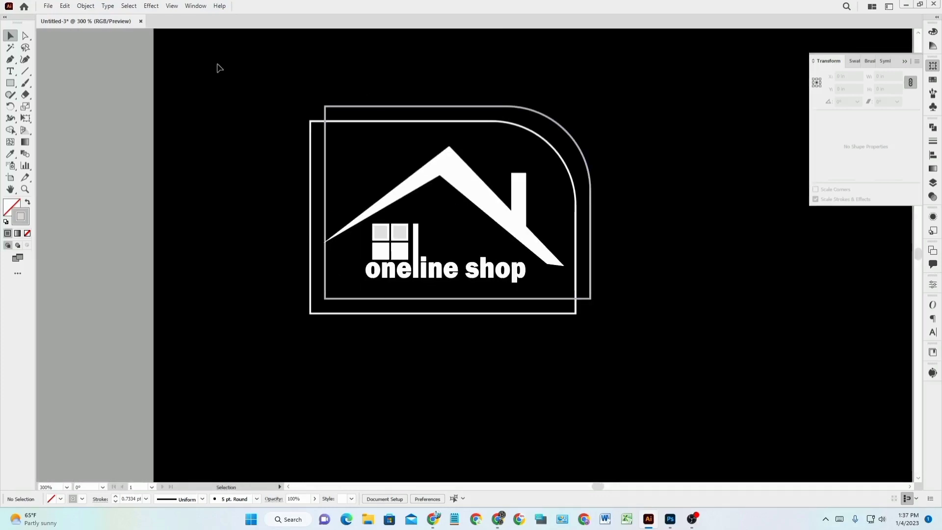
pyautogui.moveTo(223, 73); pyautogui.dragTo(689, 374)
pyautogui.press('a')
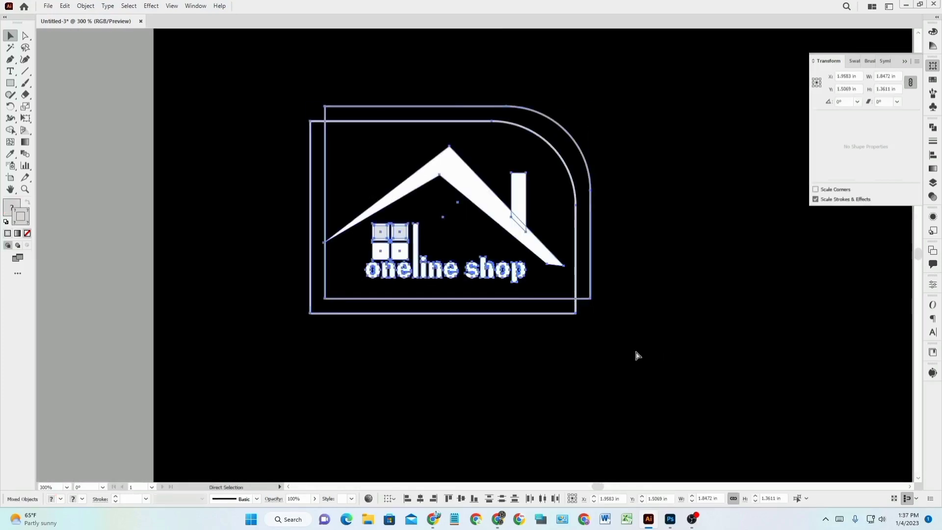
pyautogui.hotkey('ctrl', 'g')
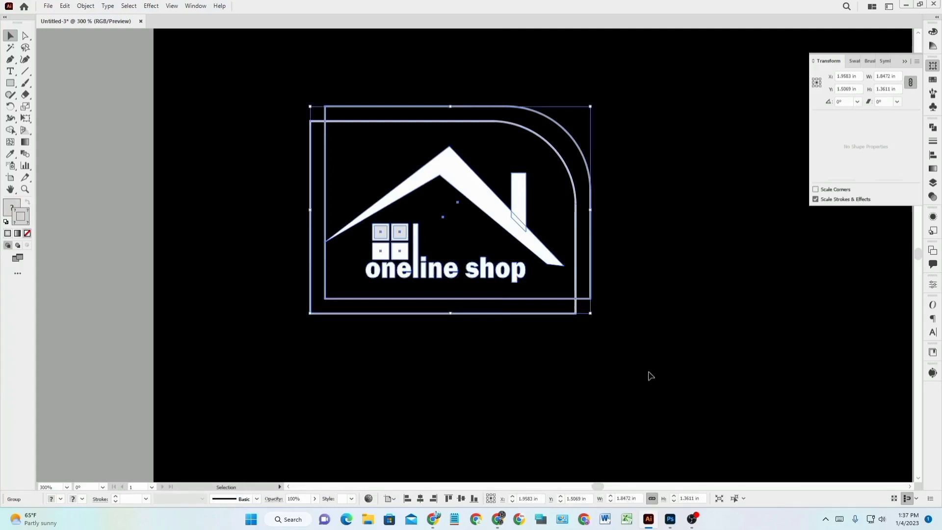
# Fit the artboard in view and scale the logo group up to about 3.97 × 2.92 in.
pyautogui.hotkey('ctrl', '0')
pyautogui.press('v')
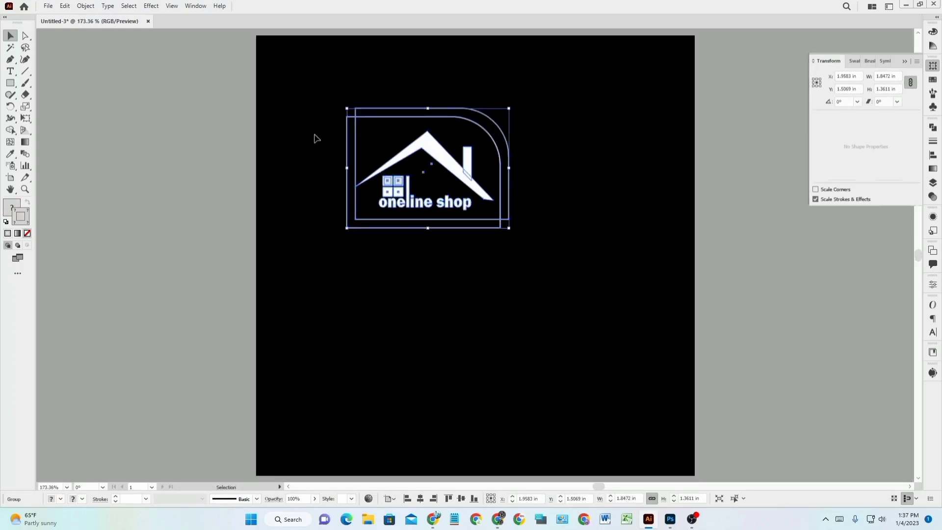
pyautogui.press('a')
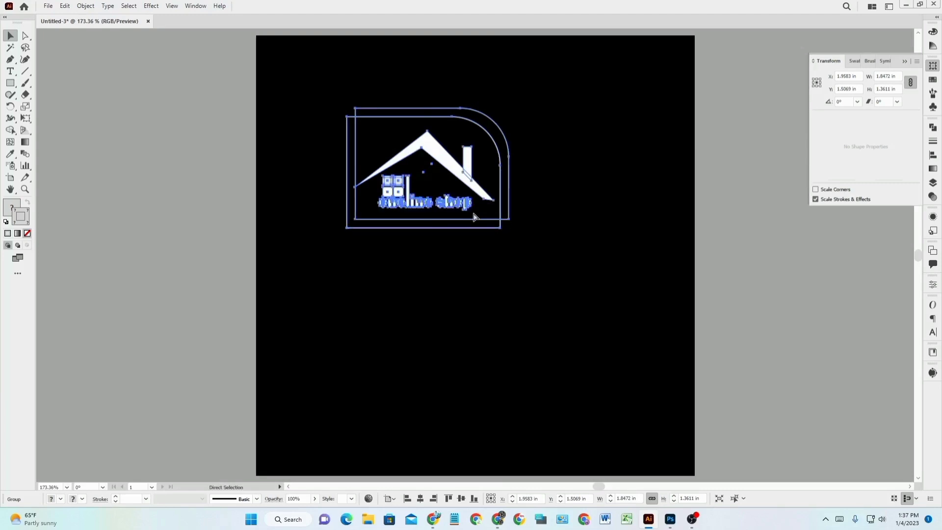
pyautogui.press('v')
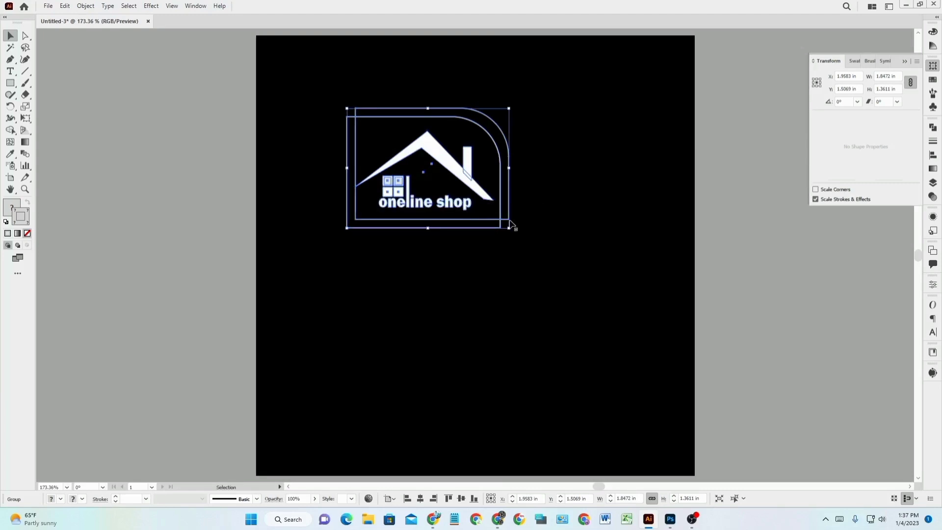
pyautogui.moveTo(507, 228); pyautogui.dragTo(694, 391)
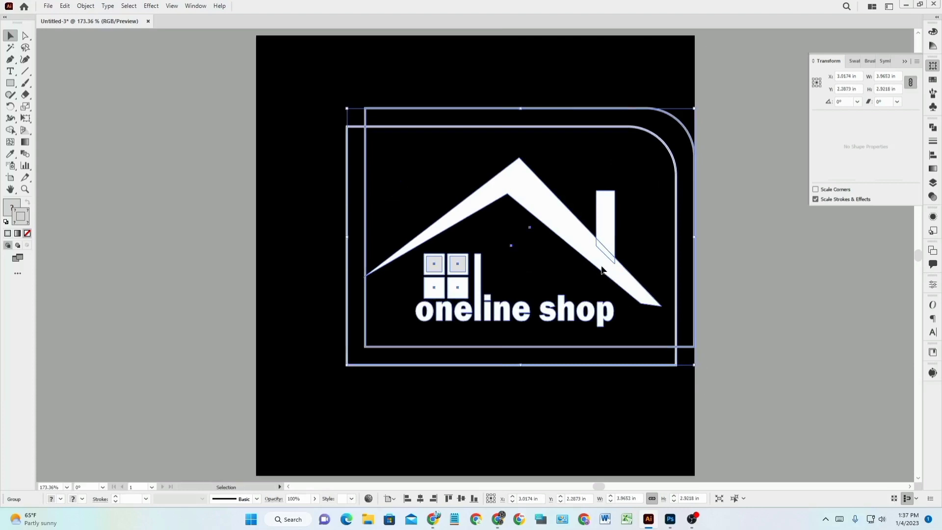
pyautogui.moveTo(604, 274); pyautogui.dragTo(563, 304)
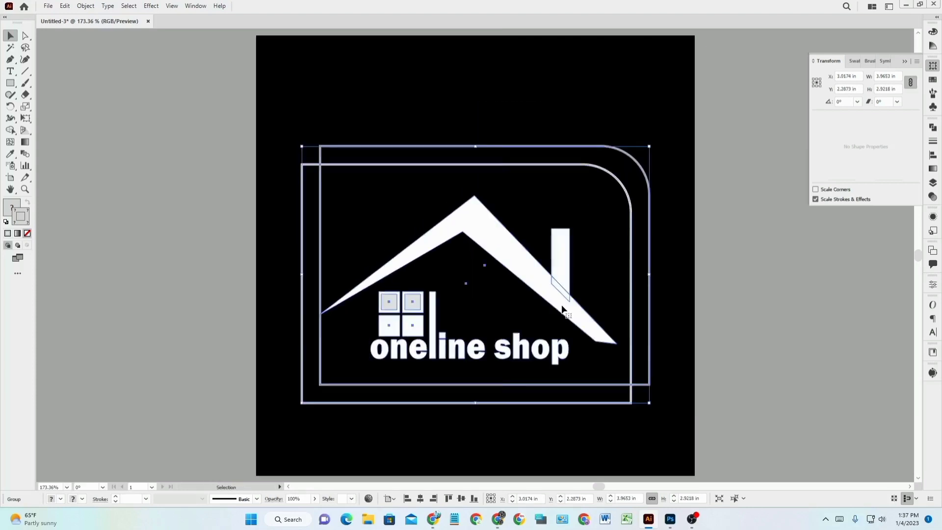
# Centre the logo group horizontally and vertically on the artboard at X 2.5 in, Y 2.5 in.
pyautogui.click(932, 285)
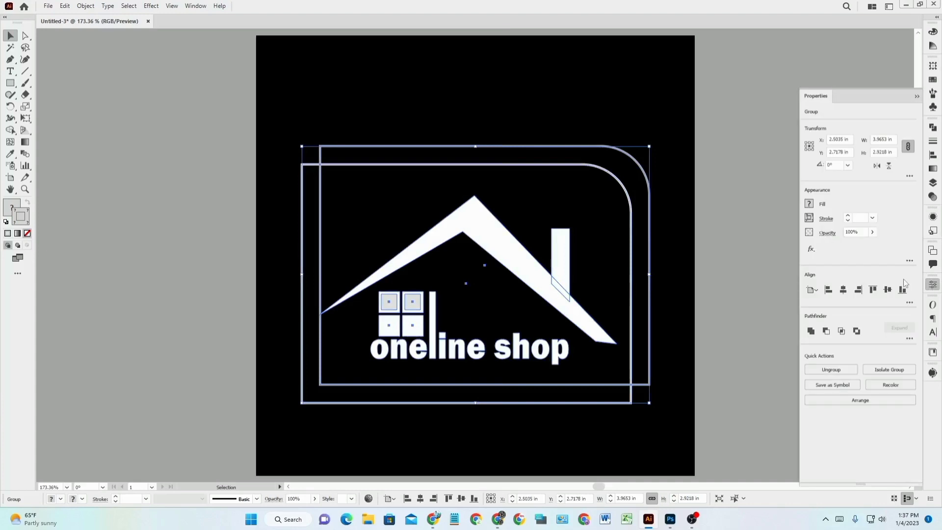
pyautogui.click(846, 291)
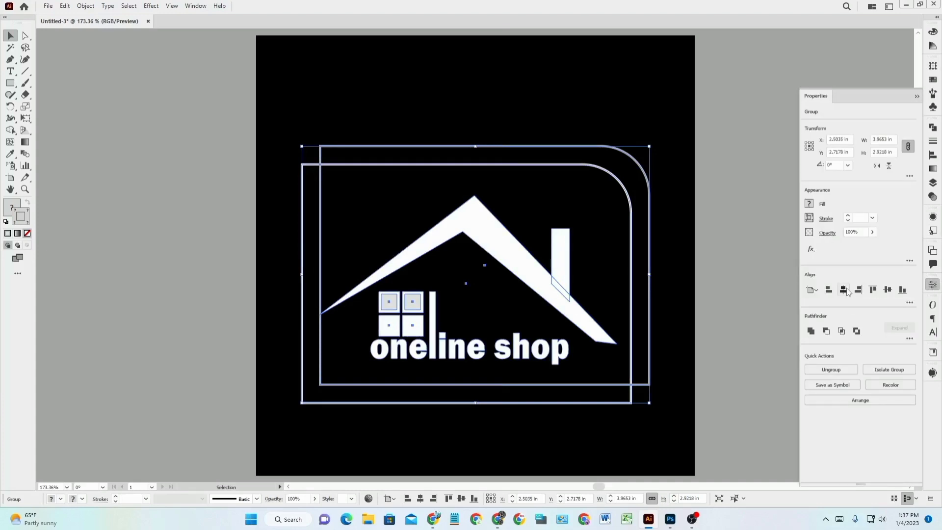
pyautogui.click(887, 290)
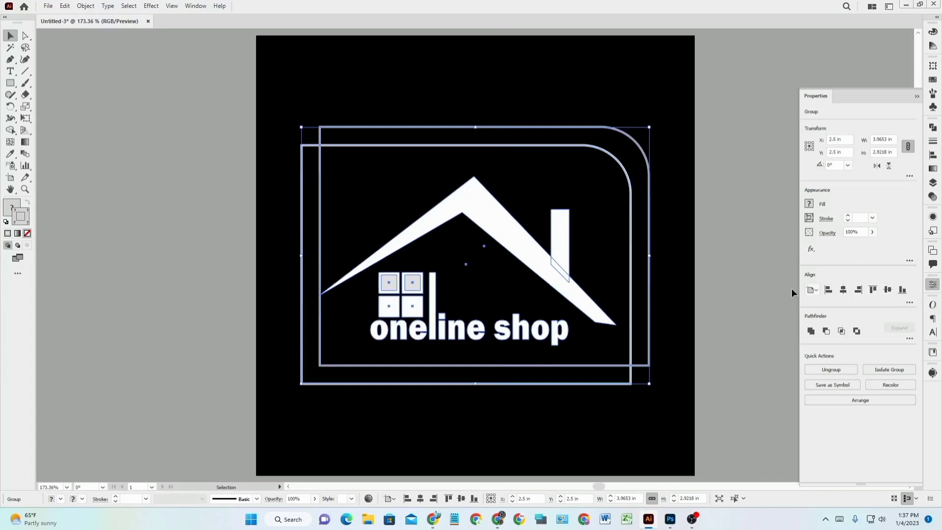
pyautogui.click(747, 299)
pyautogui.click(914, 96)
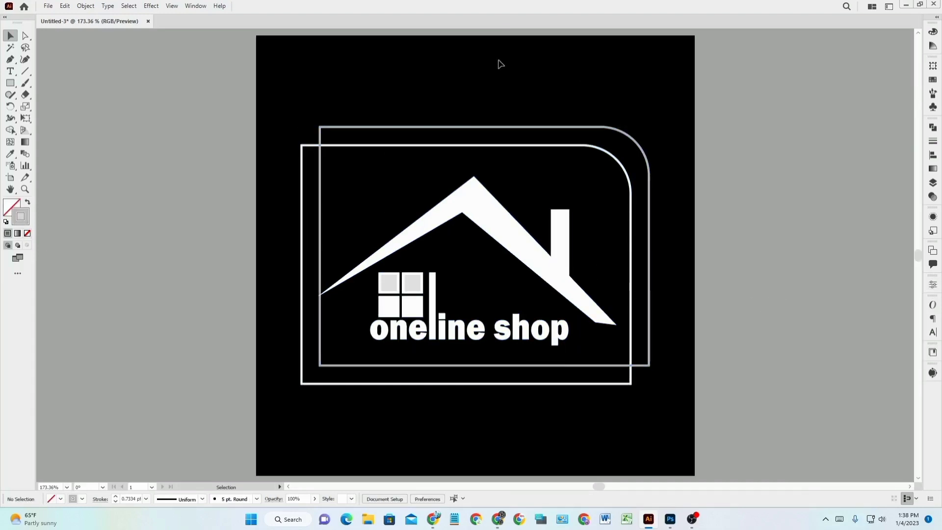
# Start Export As from the File menu to save the artwork as a JPEG.
pyautogui.click(47, 6)
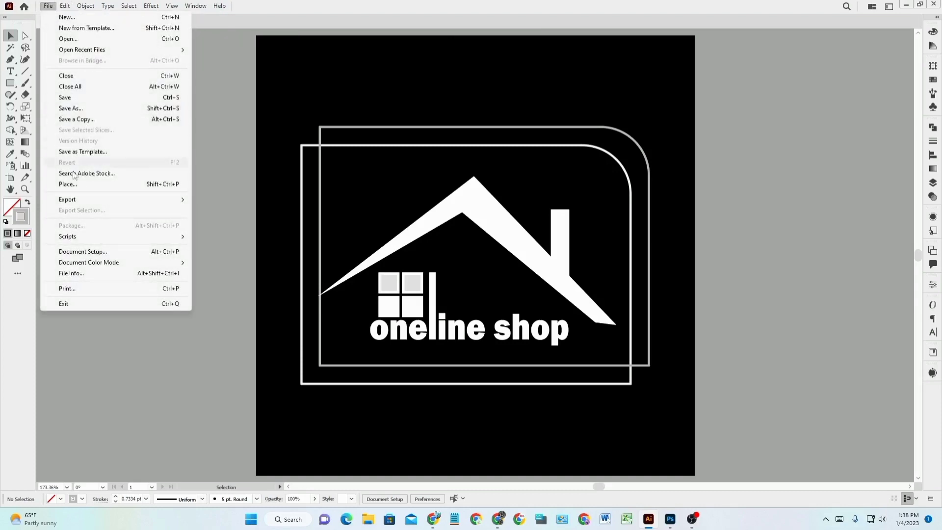
pyautogui.moveTo(81, 201)
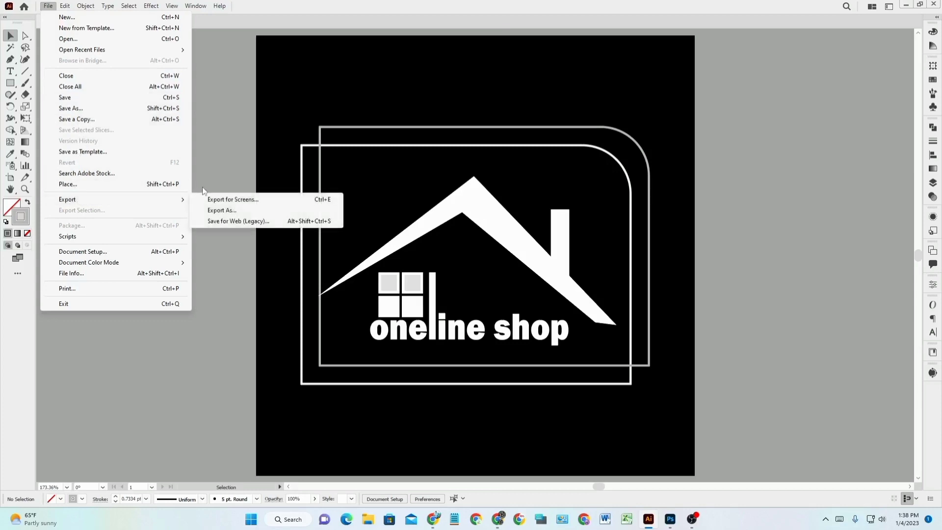
pyautogui.click(237, 208)
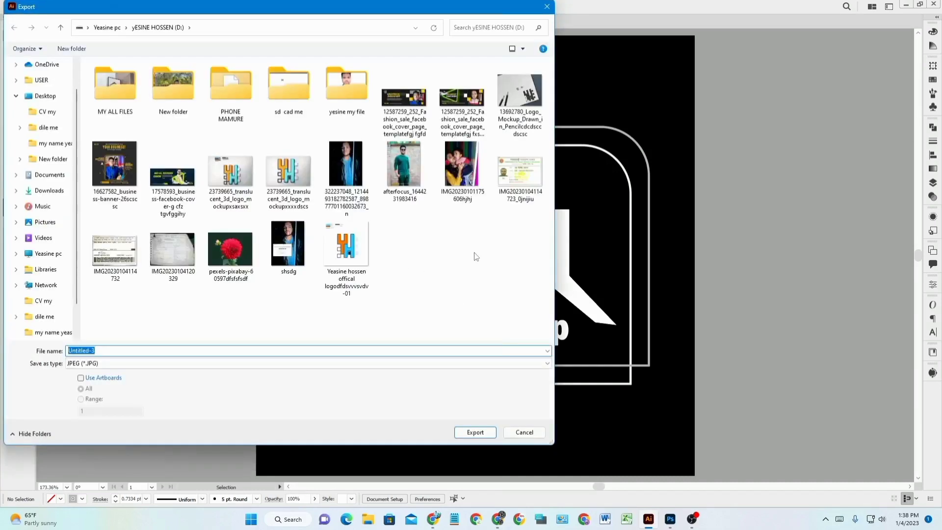
# Name the export 'logo one line shop', use artboards, and save to Desktop's 'dile me' folder.
pyautogui.doubleClick(109, 350)
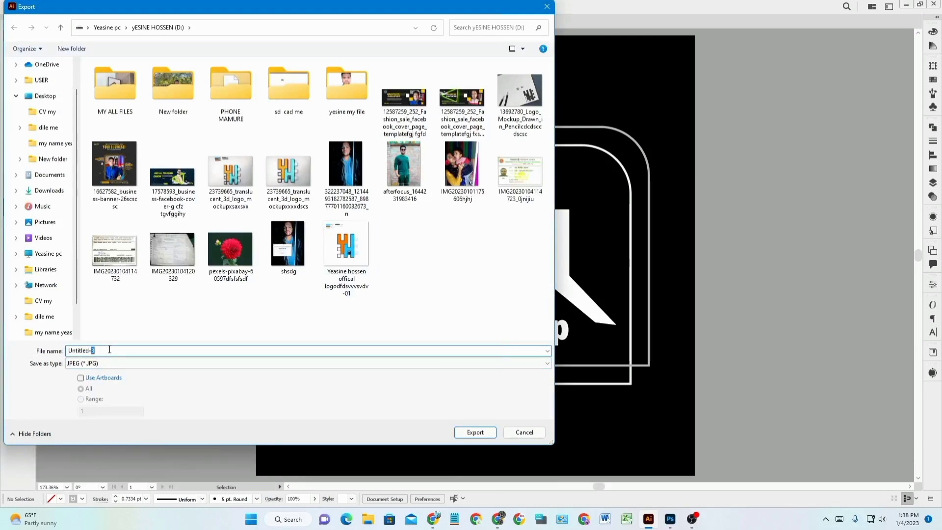
pyautogui.press('BackSpace')
pyautogui.press('BackSpace')
pyautogui.press('BackSpace')
pyautogui.press('BackSpace')
pyautogui.press('BackSpace')
pyautogui.press('BackSpace')
pyautogui.press('BackSpace')
pyautogui.press('BackSpace')
pyautogui.press('BackSpace')
pyautogui.write('lo')
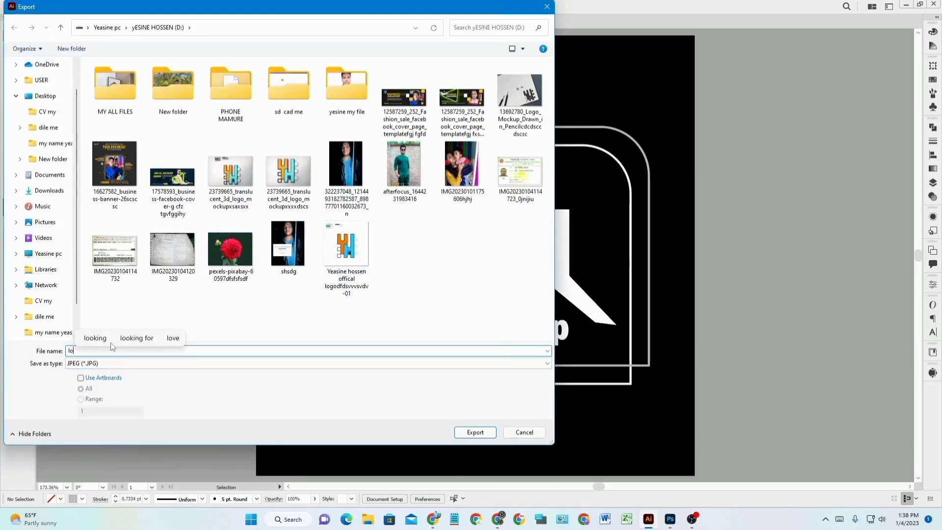
pyautogui.write('go')
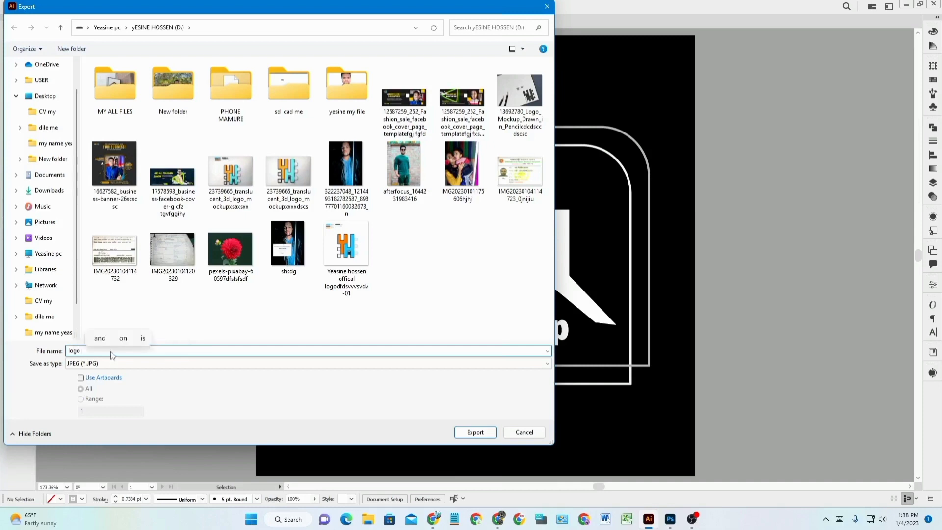
pyautogui.write(' one line shop')
pyautogui.click(103, 378)
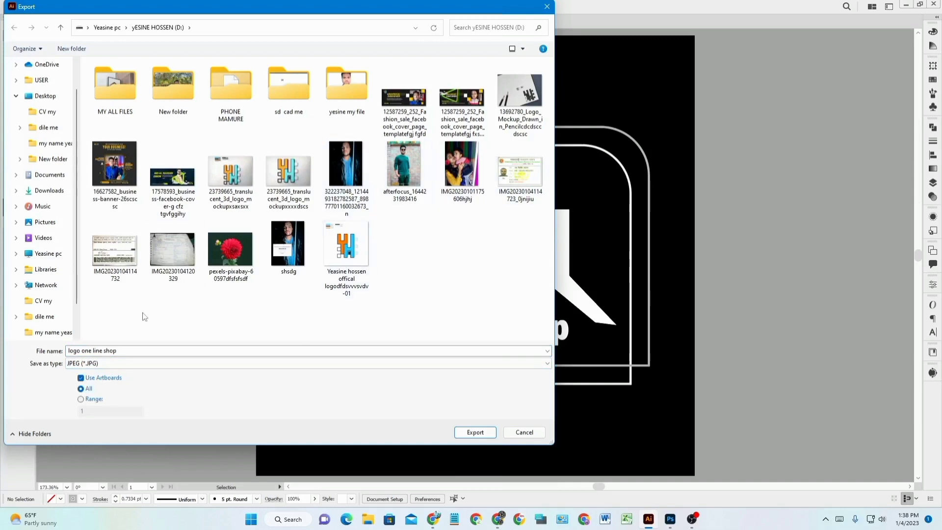
pyautogui.click(28, 92)
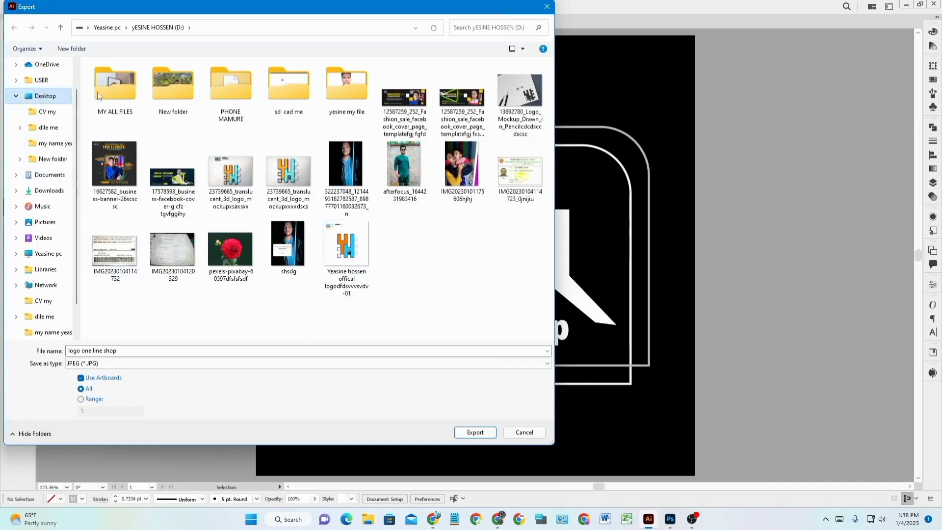
pyautogui.doubleClick(181, 94)
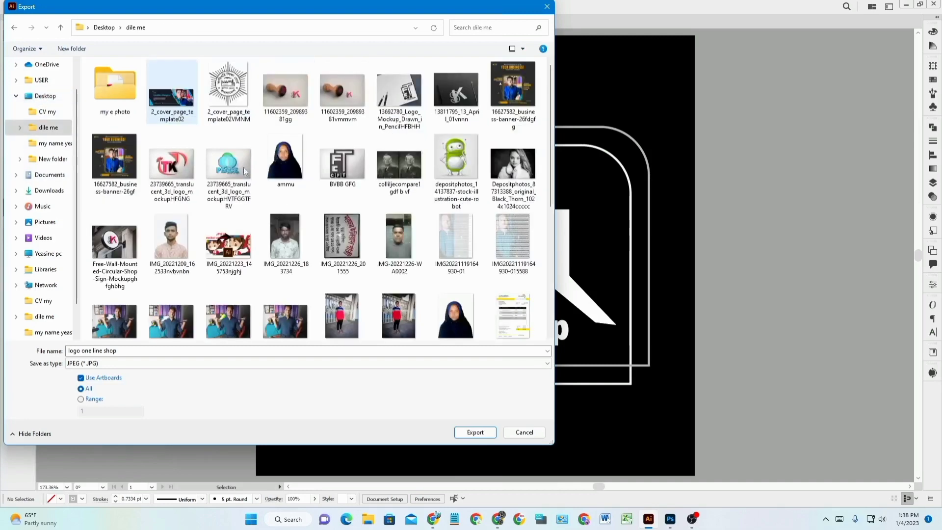
pyautogui.scroll(-5, 400, 339)
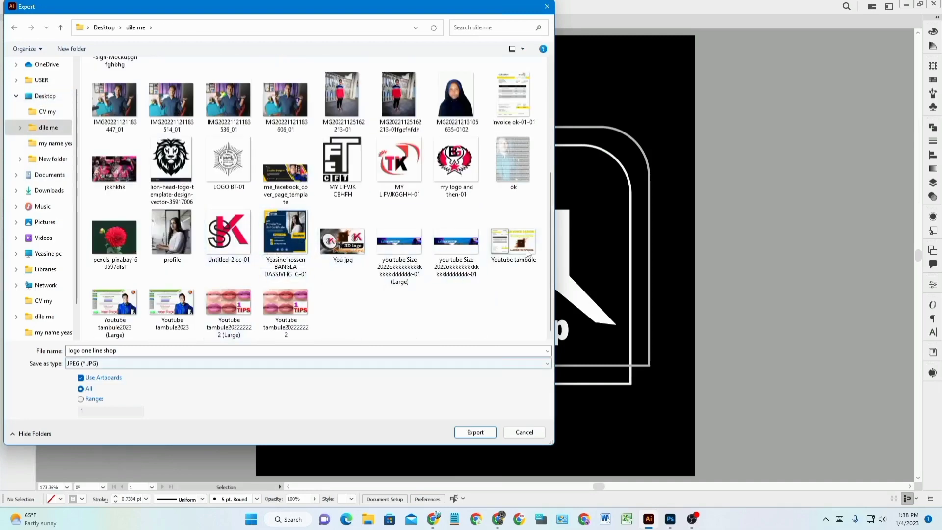
# Export the JPEG at maximum quality 10.
pyautogui.click(474, 431)
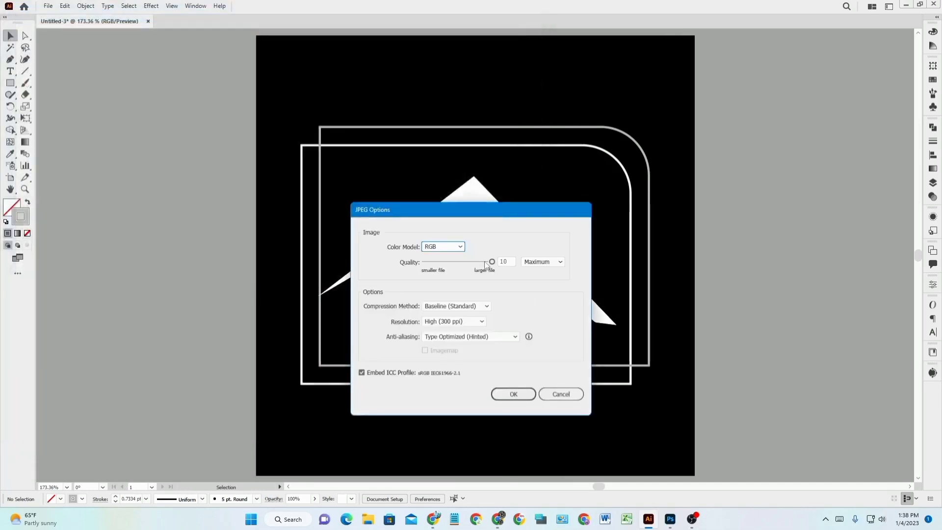
pyautogui.moveTo(493, 261)
pyautogui.mouseDown()
pyautogui.moveTo(450, 261)
pyautogui.moveTo(507, 255)
pyautogui.mouseUp()
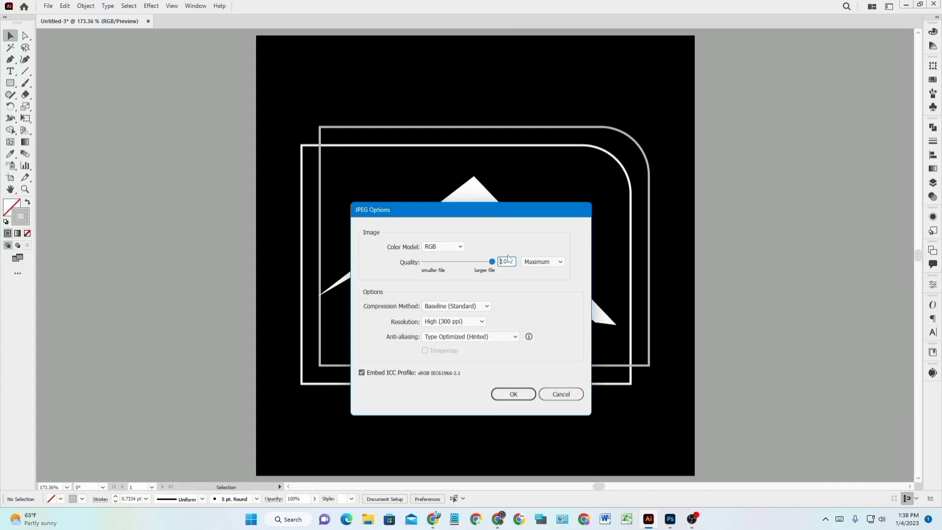
pyautogui.click(513, 394)
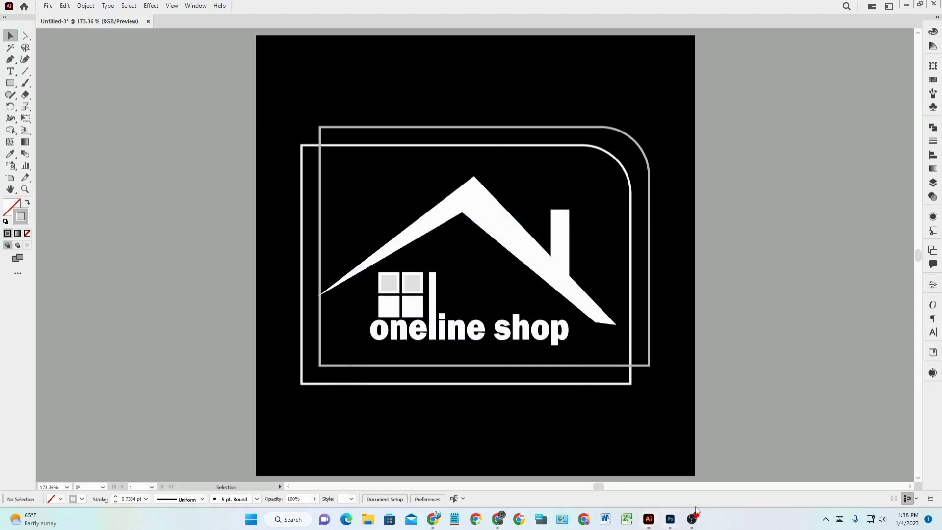
# In Photoshop, open the exported logo from the Desktop 'dile me' folder into Object.psb.
pyautogui.click(671, 518)
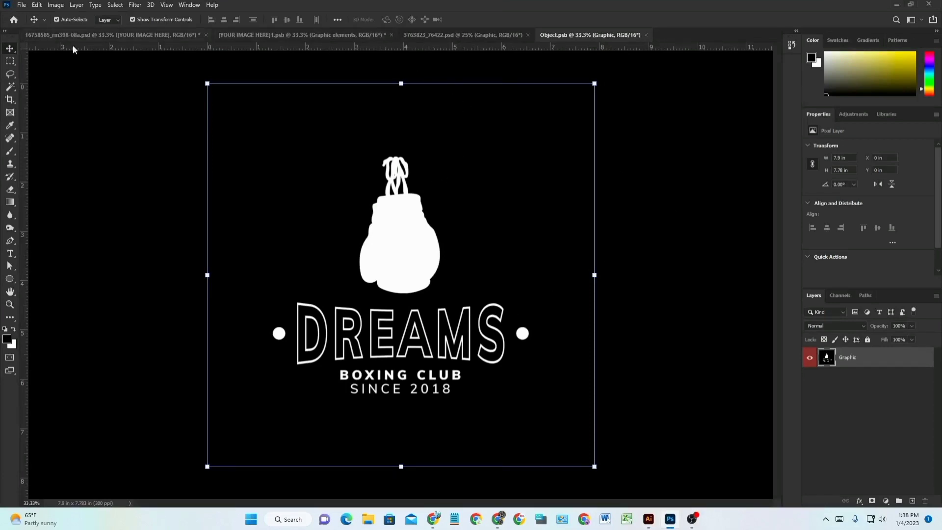
pyautogui.click(23, 6)
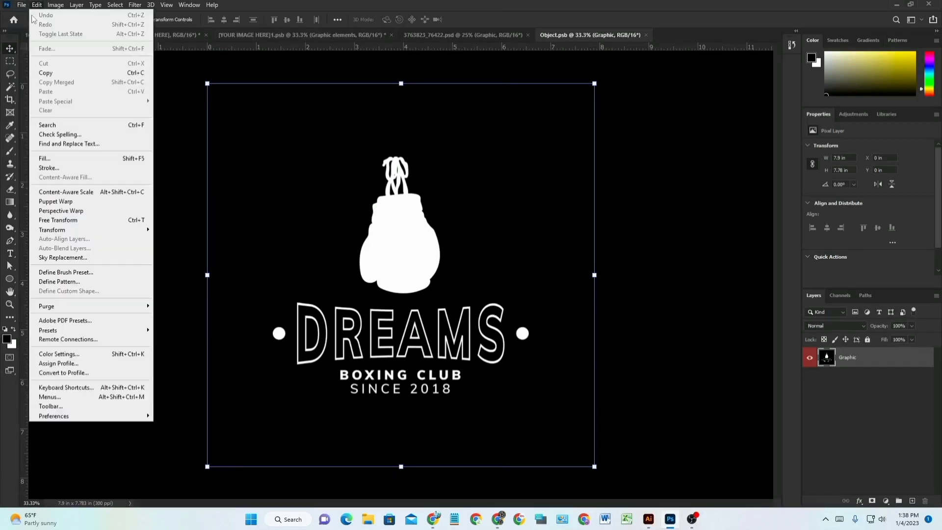
pyautogui.click(25, 24)
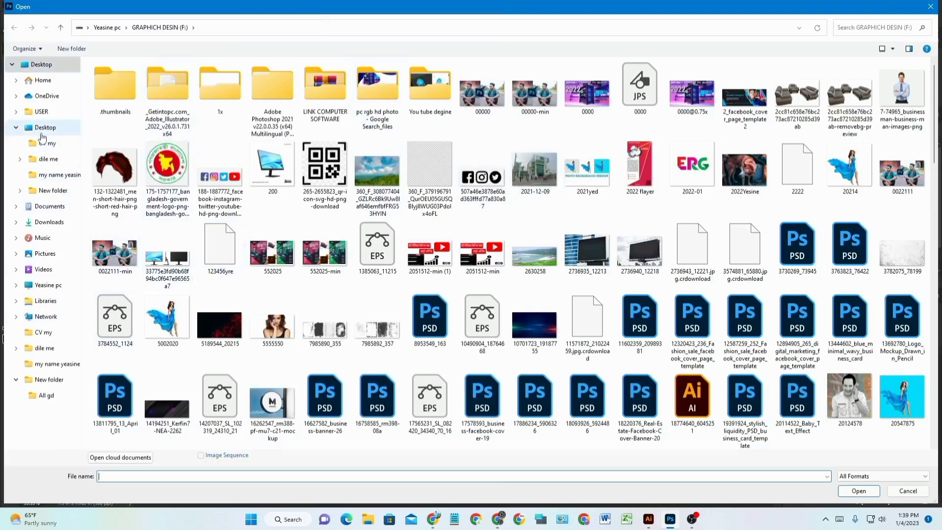
pyautogui.click(36, 130)
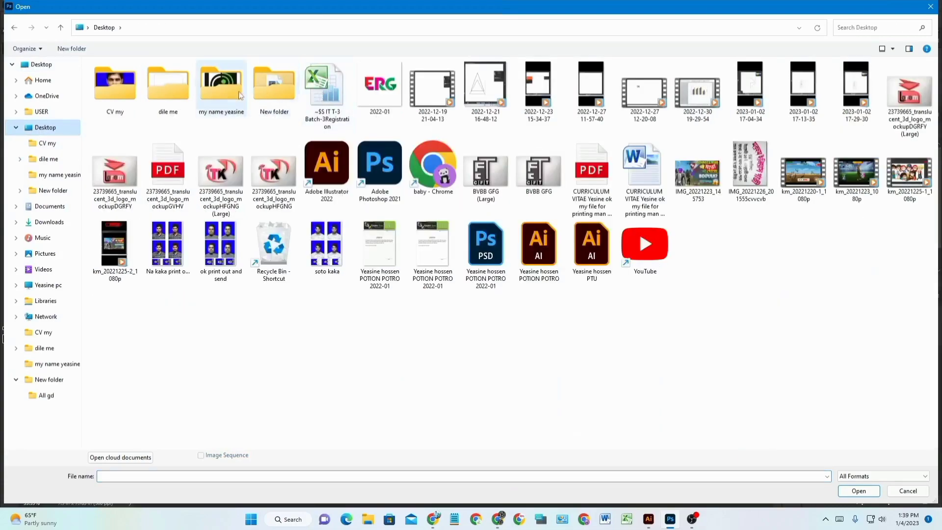
pyautogui.click(160, 97)
pyautogui.doubleClick(160, 96)
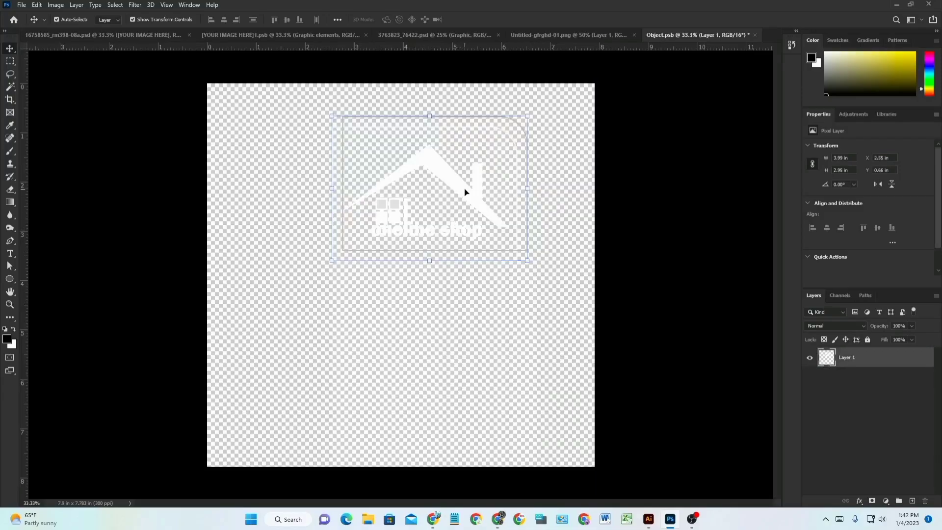
# Enlarge the house-roof logo to about 172% (6.86 × 5.07 in), centre it, and close Object.psb.
pyautogui.moveTo(464, 191); pyautogui.dragTo(436, 270)
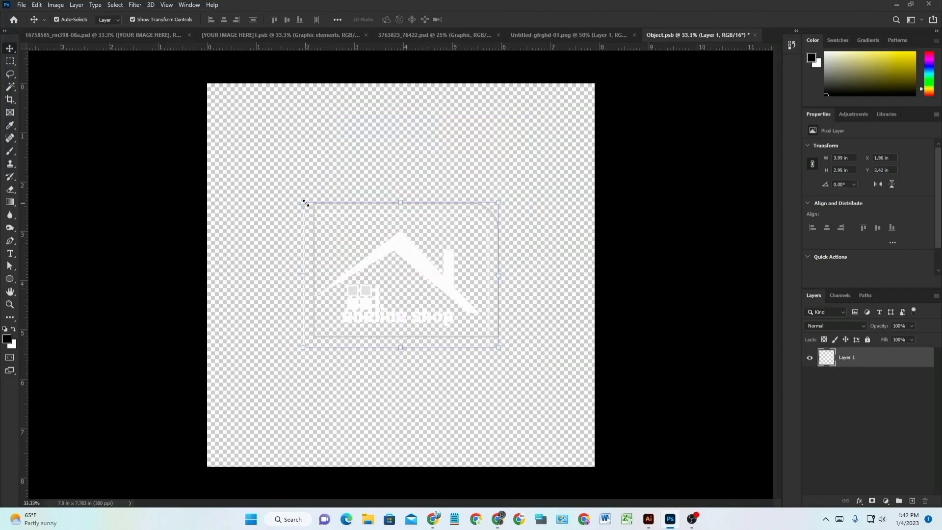
pyautogui.moveTo(290, 198); pyautogui.dragTo(240, 156)
pyautogui.moveTo(497, 348); pyautogui.dragTo(578, 401)
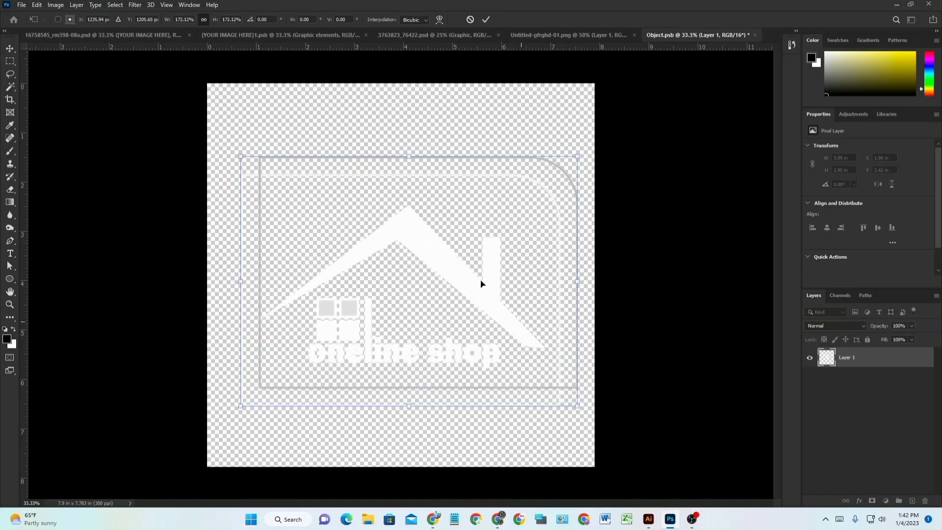
pyautogui.moveTo(437, 246)
pyautogui.mouseDown()
pyautogui.moveTo(435, 259)
pyautogui.moveTo(438, 231)
pyautogui.moveTo(427, 240)
pyautogui.mouseUp()
pyautogui.click(486, 20)
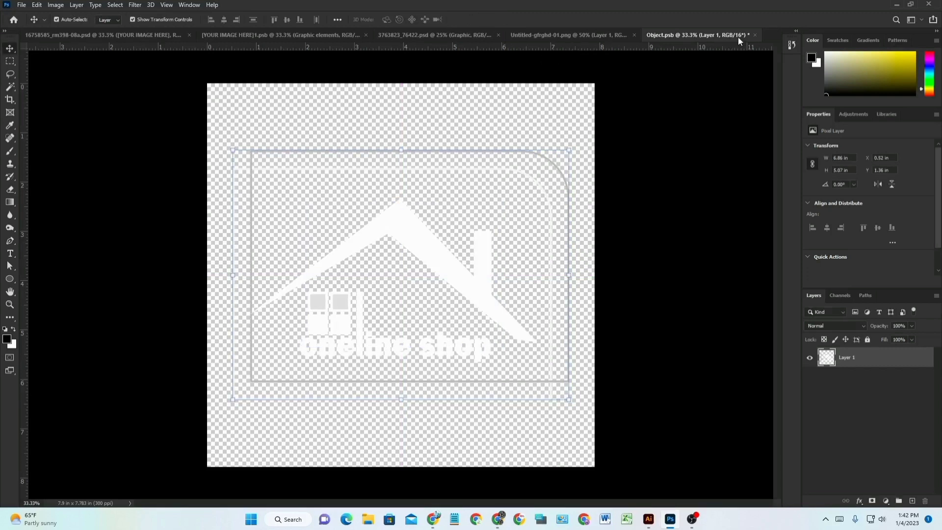
pyautogui.click(755, 35)
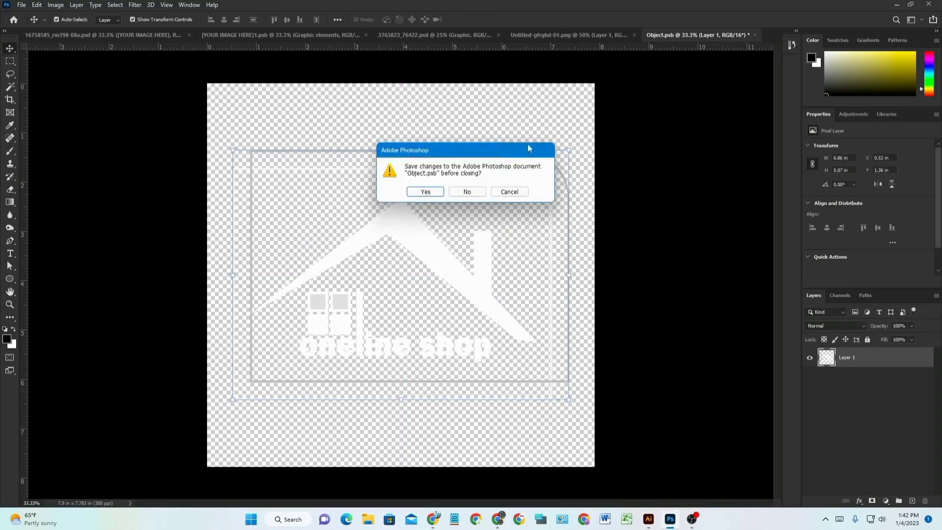
# Save Object.psb, then nudge the logo slightly right on the red hanging-sign mockup.
pyautogui.click(424, 192)
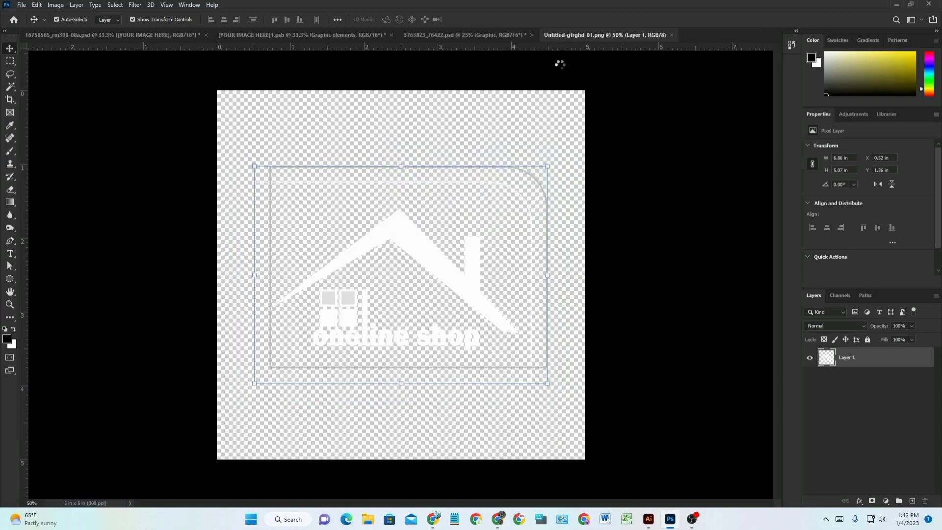
pyautogui.click(496, 35)
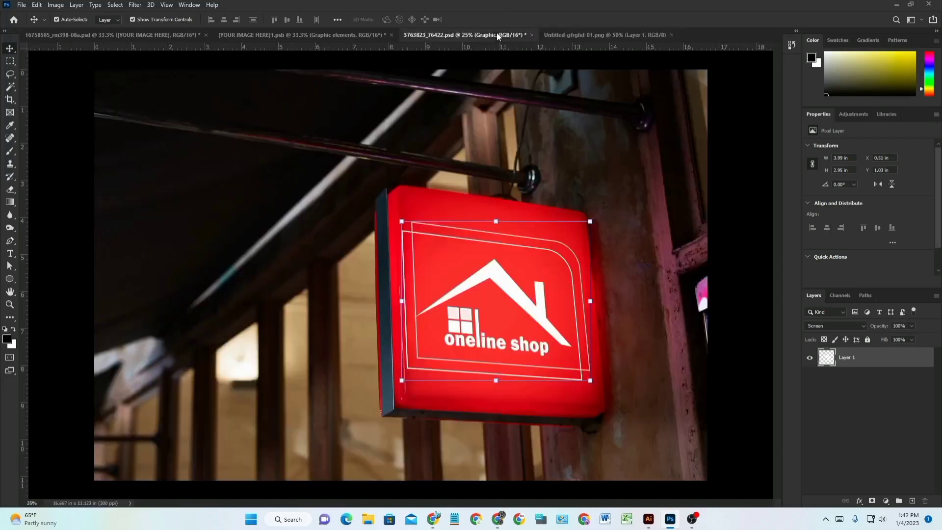
pyautogui.click(661, 275)
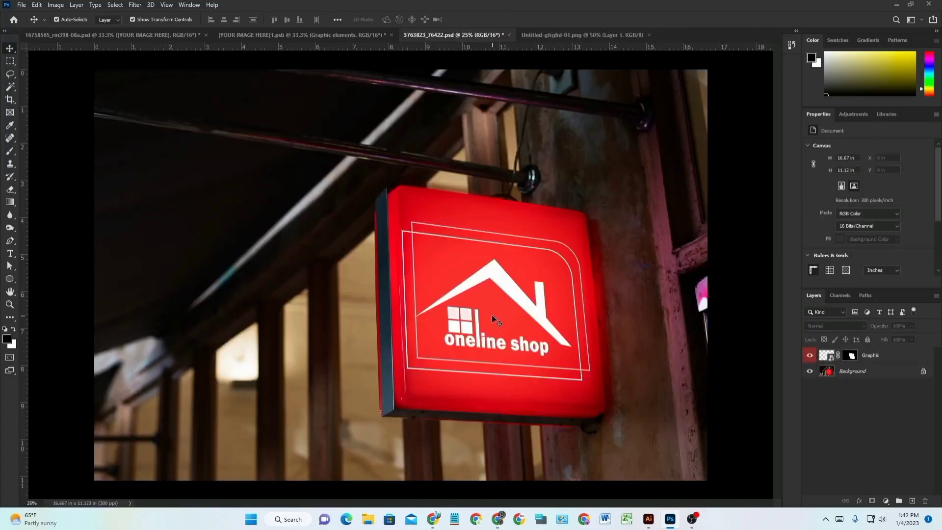
pyautogui.click(507, 291)
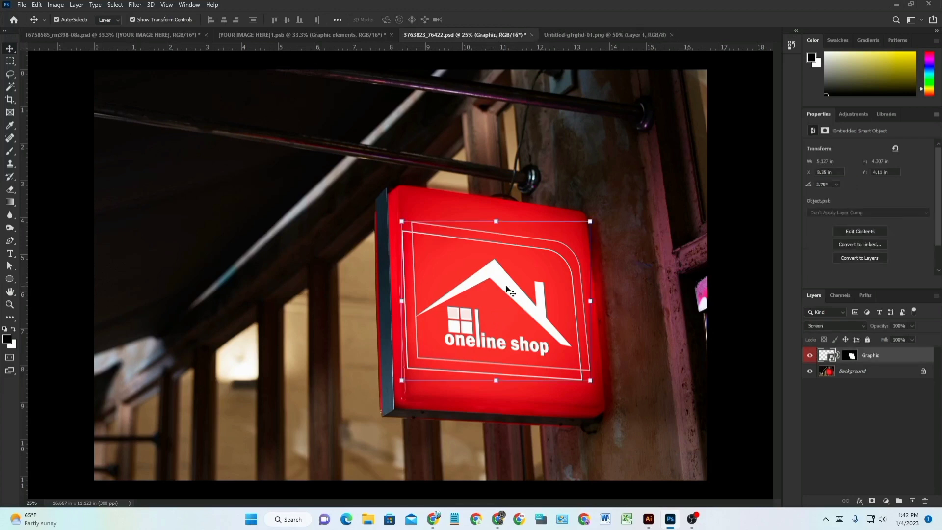
pyautogui.moveTo(505, 286); pyautogui.dragTo(514, 289)
pyautogui.click(733, 262)
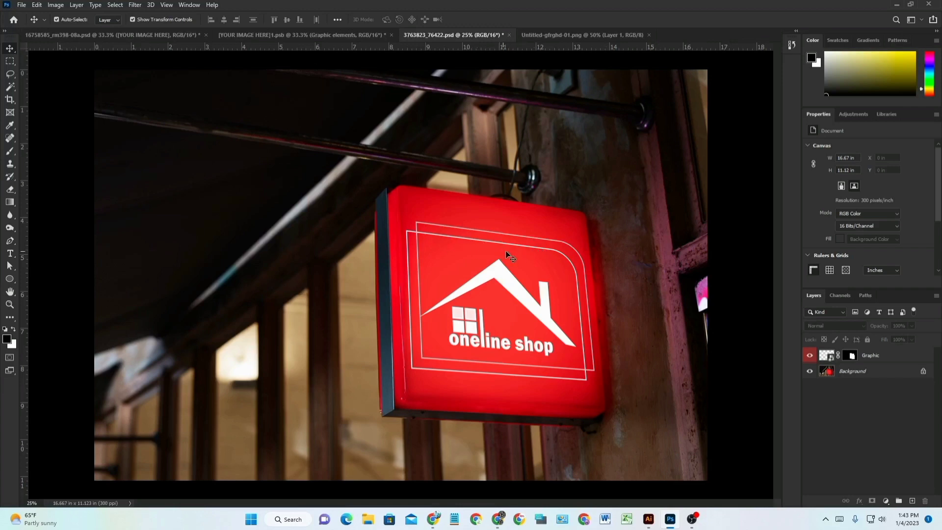
pyautogui.scroll(2, 525, 255)
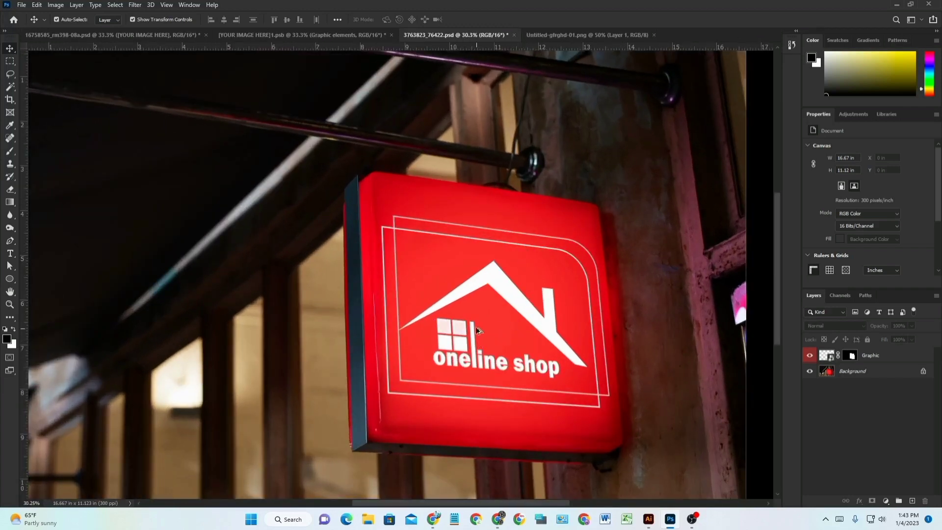
pyautogui.scroll(-1, 490, 318)
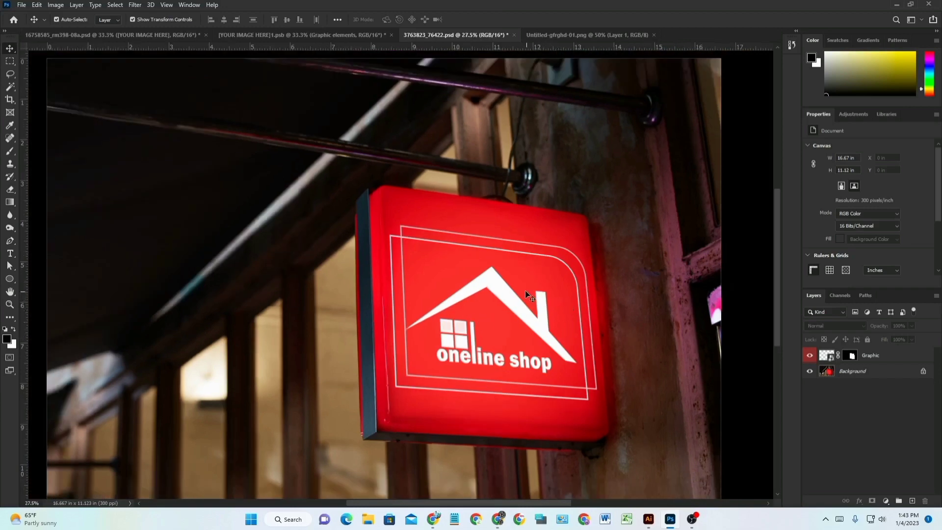
pyautogui.scroll(-1, 515, 297)
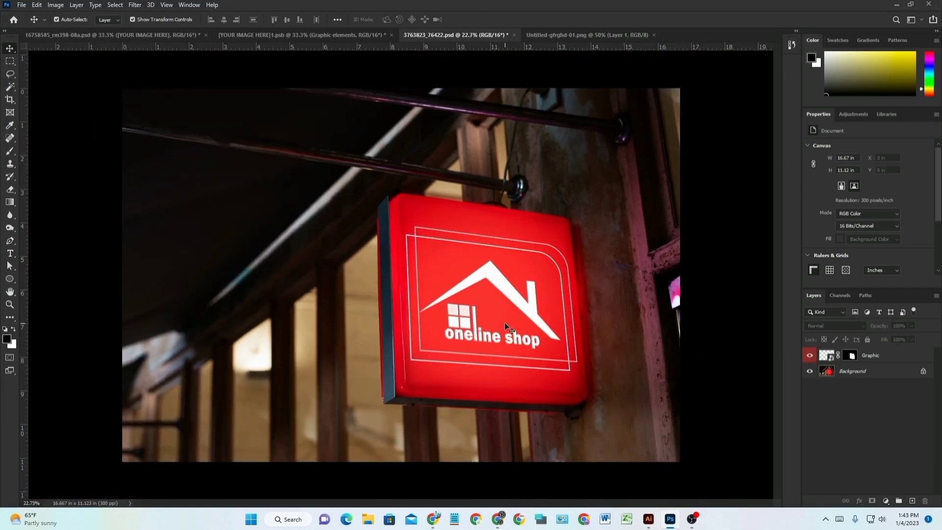
pyautogui.scroll(2, 507, 326)
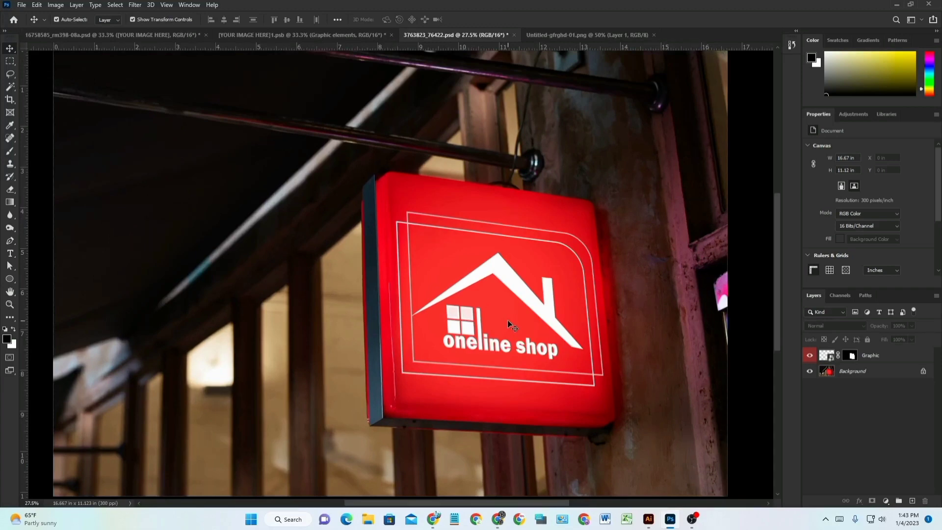
pyautogui.scroll(1, 510, 325)
pyautogui.scroll(-1, 510, 324)
# Switch to Illustrator and zoom around the framed oneline shop logo on the black artboard.
pyautogui.click(649, 519)
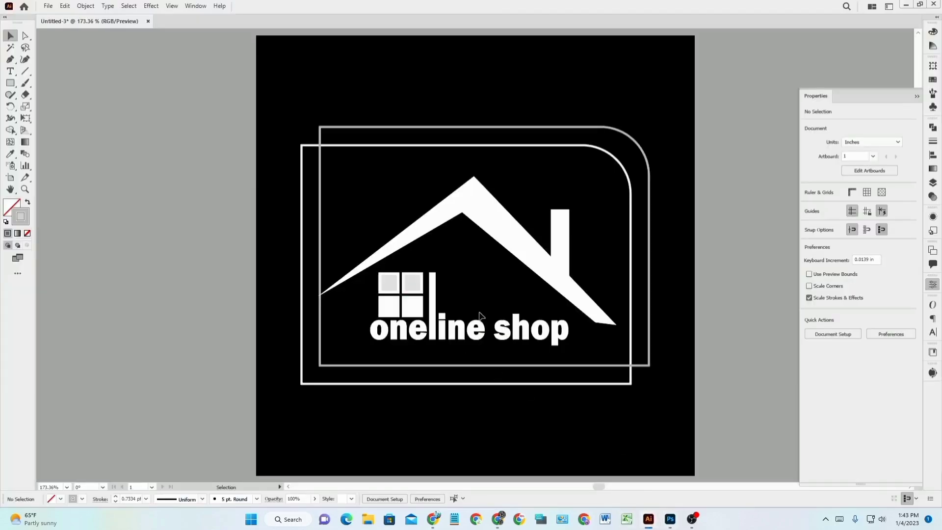
pyautogui.scroll(2, 480, 315)
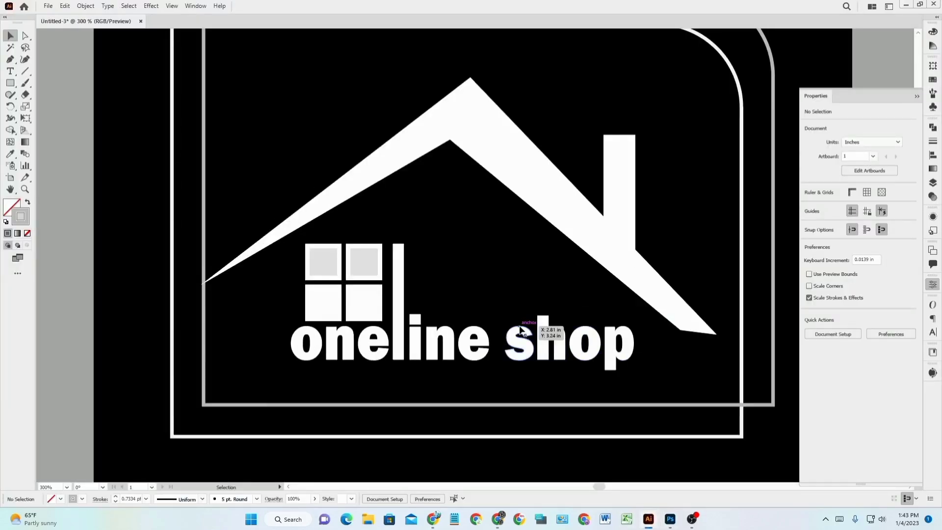
pyautogui.scroll(-1, 520, 330)
pyautogui.moveTo(569, 310); pyautogui.dragTo(516, 310)
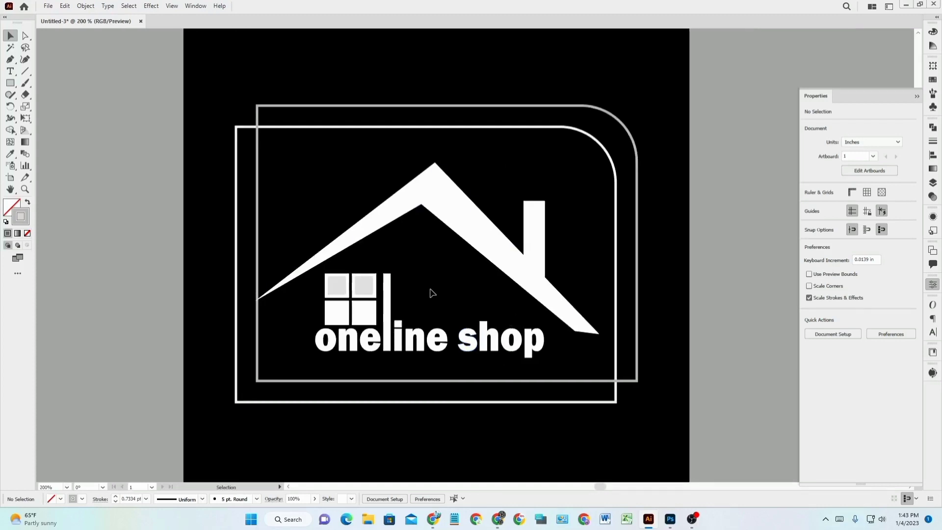
pyautogui.scroll(2, 432, 292)
pyautogui.scroll(-1, 456, 296)
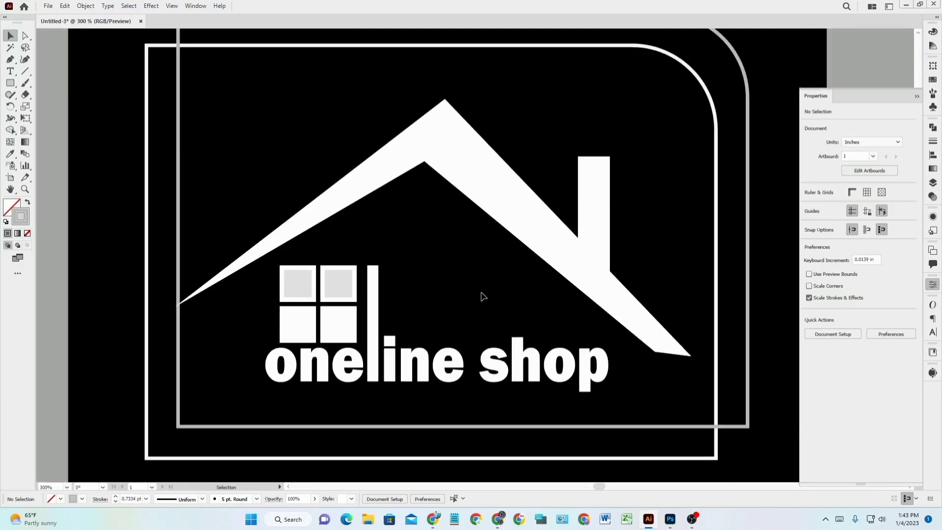
pyautogui.scroll(-2, 475, 295)
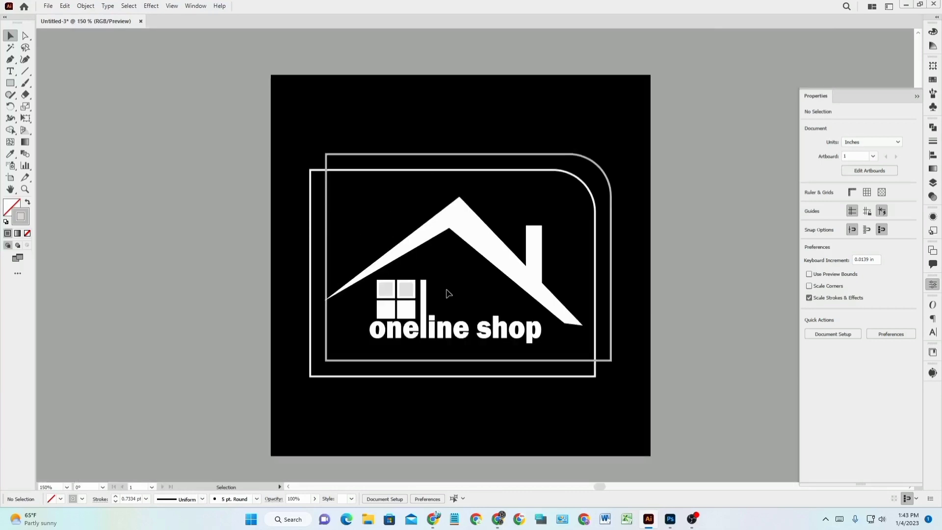
pyautogui.scroll(1, 449, 293)
pyautogui.scroll(1, 448, 293)
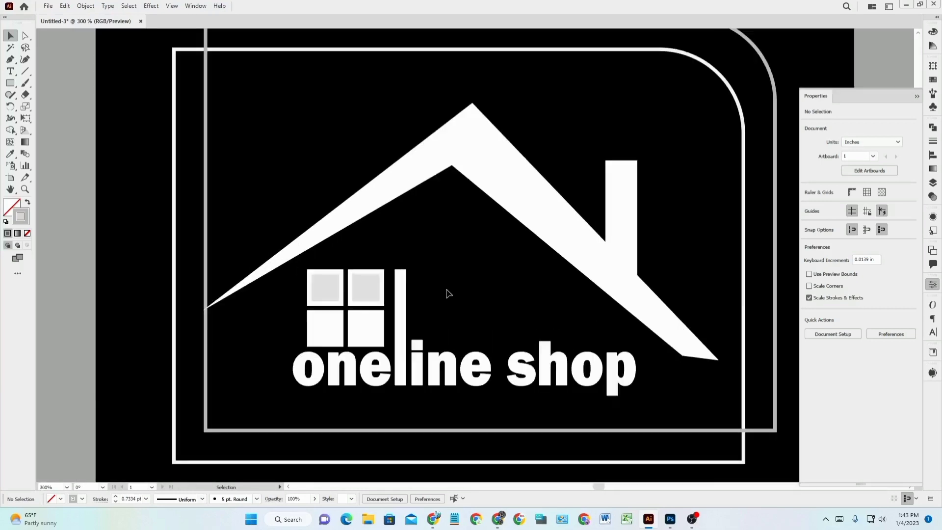
pyautogui.scroll(-1, 454, 292)
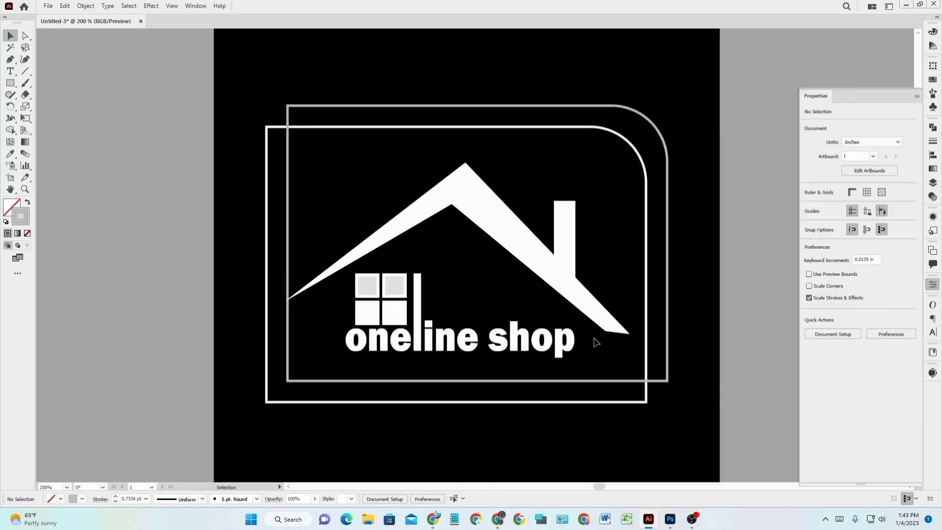
# Bring Photoshop back to the front, showing the red sign mockup with the white logo.
pyautogui.click(692, 518)
pyautogui.click(670, 518)
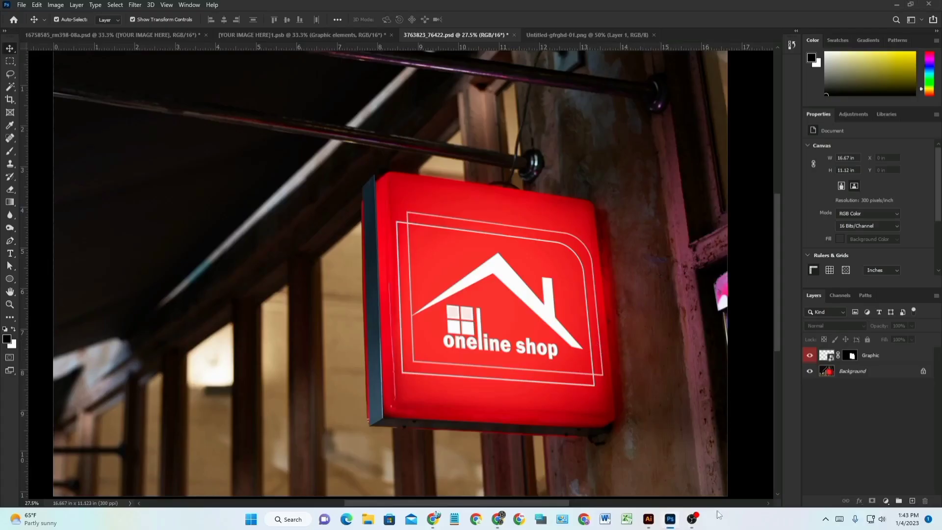
pyautogui.click(693, 524)
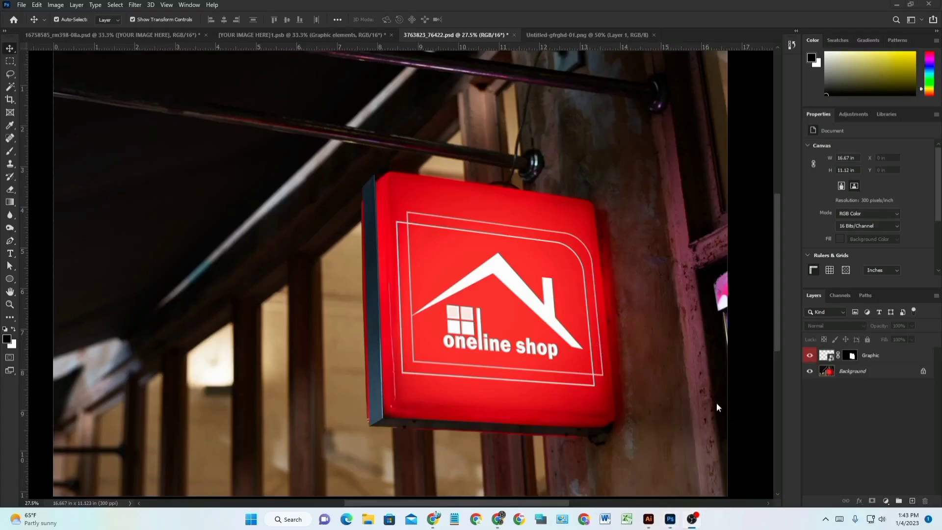